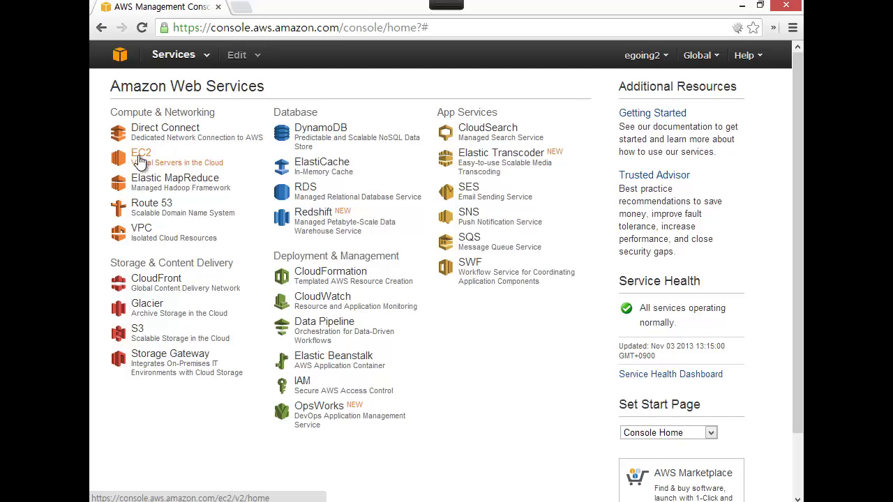
- Open the EC2 service console and its region list
click(140, 161)
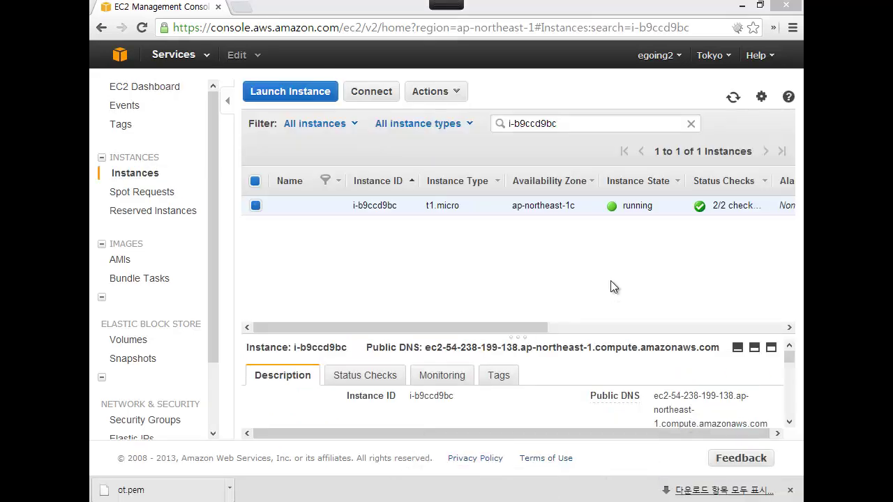
click(716, 64)
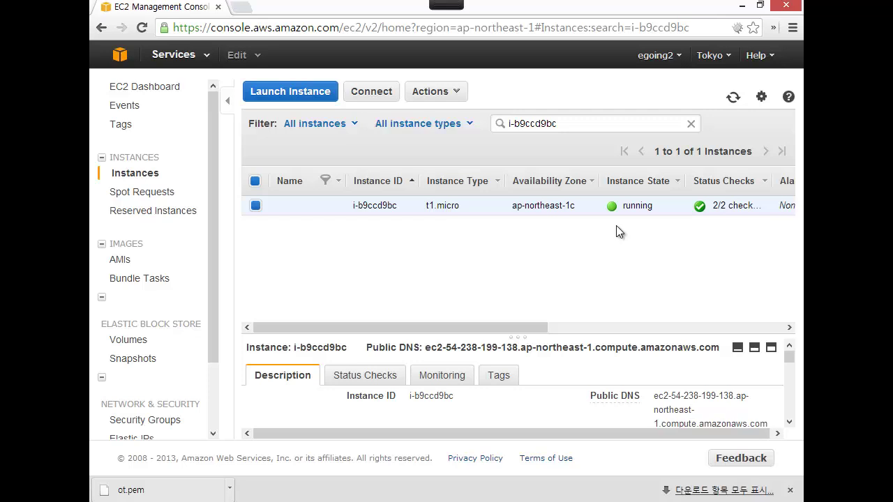
- Cover the screen with a plain white drawing background in the annotation tool Xinks
mouse_move(462, 21)
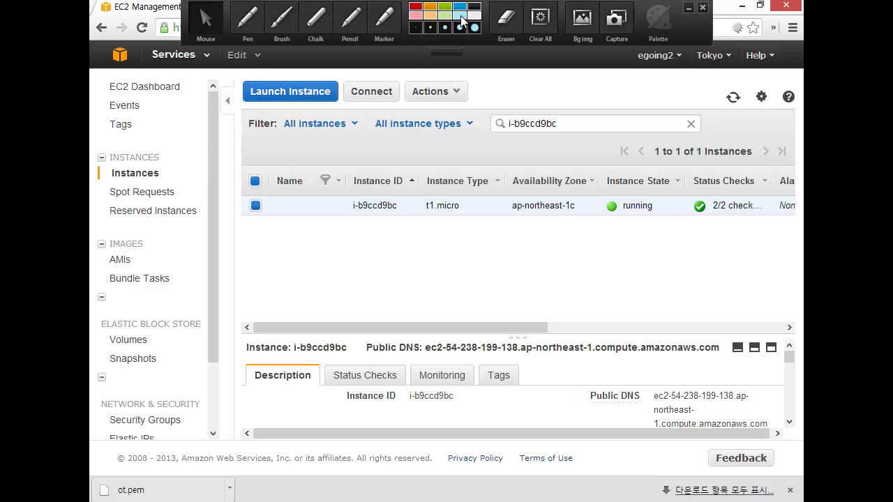
click(588, 19)
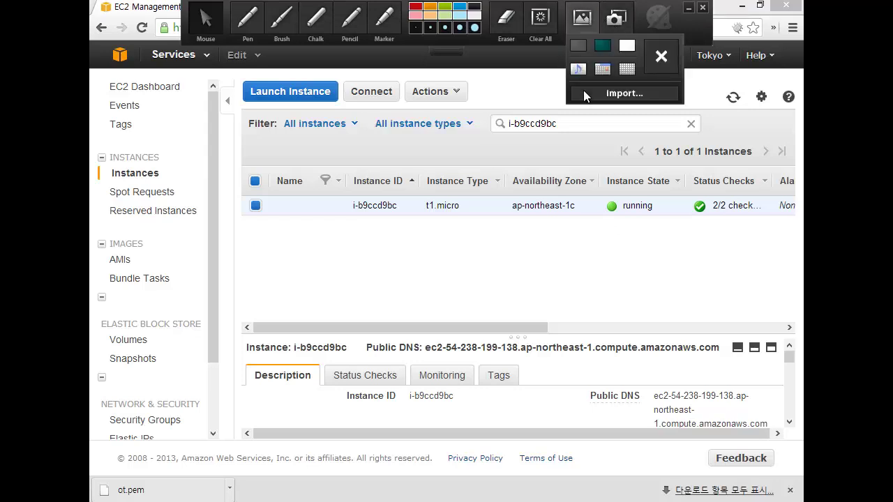
click(627, 46)
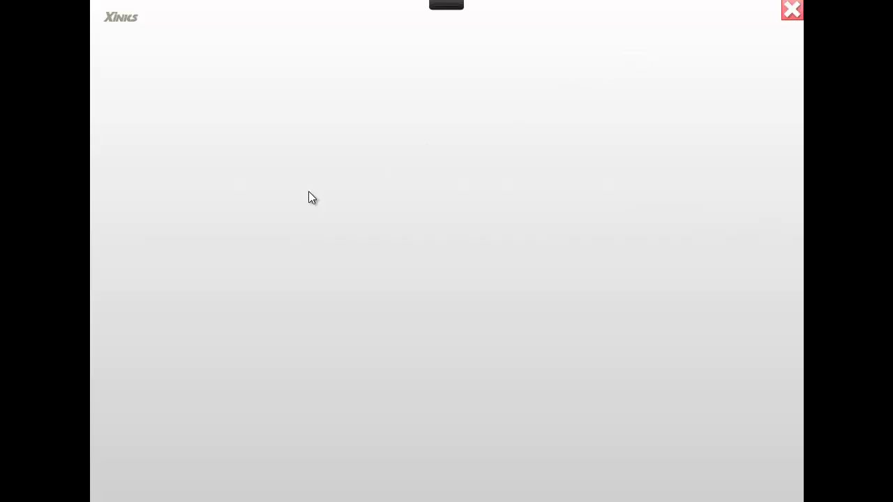
- Draw a rough green continent map with two large ovals and two small narrow ovals between them
drag(280, 182, 374, 400)
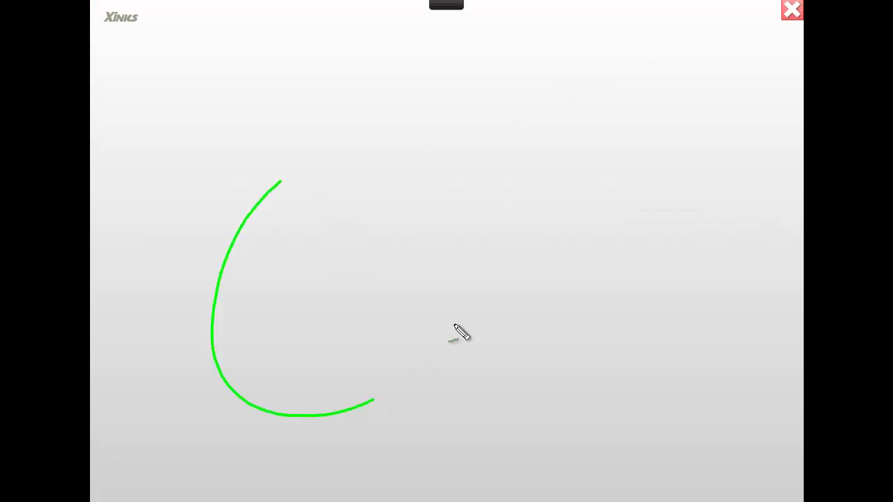
drag(454, 325, 289, 221)
mouse_move(562, 237)
mouse_down()
mouse_move(708, 193)
mouse_move(590, 281)
mouse_up()
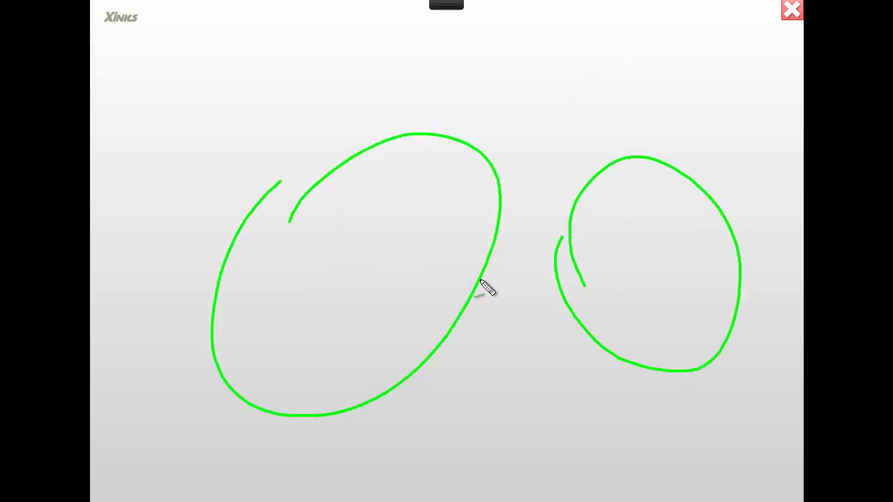
drag(481, 285, 493, 260)
mouse_move(524, 313)
mouse_down()
mouse_move(534, 339)
mouse_move(536, 325)
mouse_up()
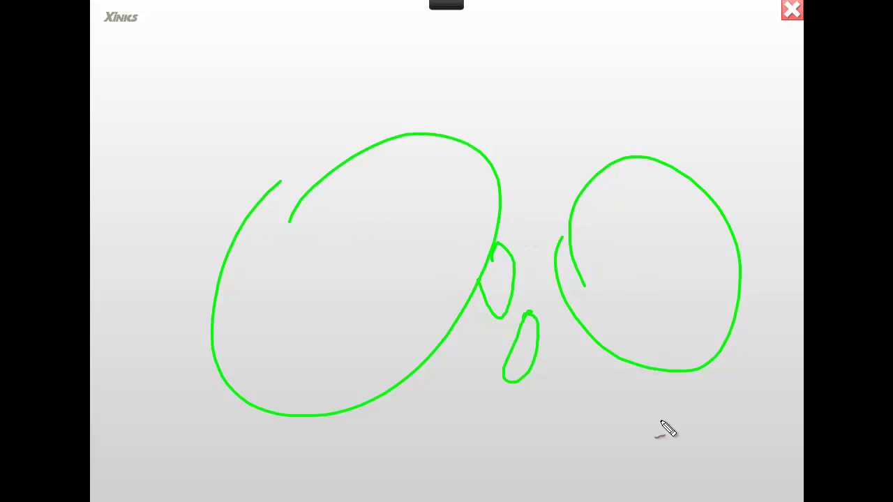
- Add a red oval below the right-hand green oval, marking two small red circles in the green oval and one in the red
mouse_move(656, 411)
mouse_down()
mouse_move(642, 484)
mouse_move(614, 422)
mouse_up()
drag(628, 204, 623, 211)
click(643, 274)
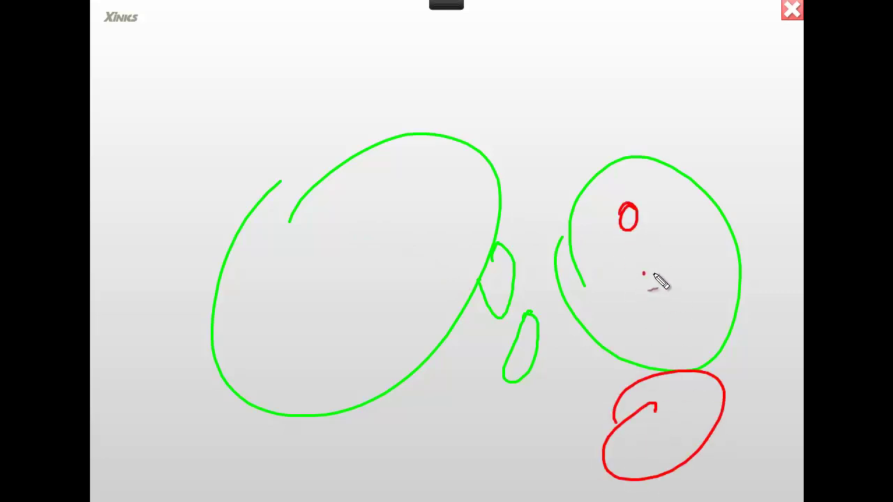
drag(654, 274, 654, 294)
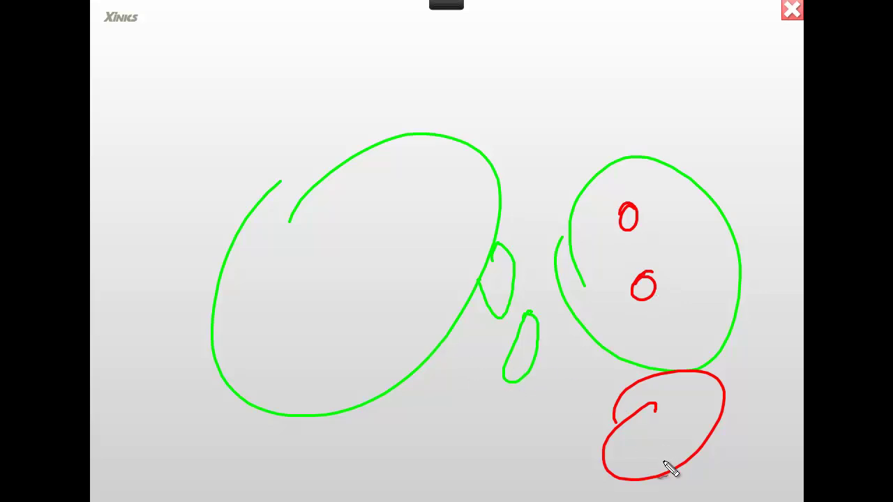
drag(643, 445, 654, 435)
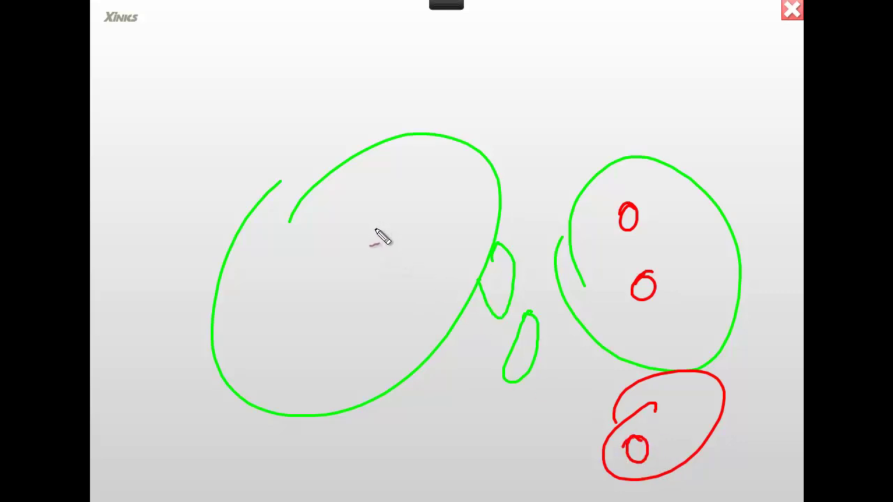
- Mark two small red circles in the large left oval, one in the lower narrow oval, and one inside a new red oval
drag(296, 244, 298, 250)
mouse_move(433, 404)
mouse_down()
mouse_move(414, 435)
mouse_move(441, 449)
mouse_up()
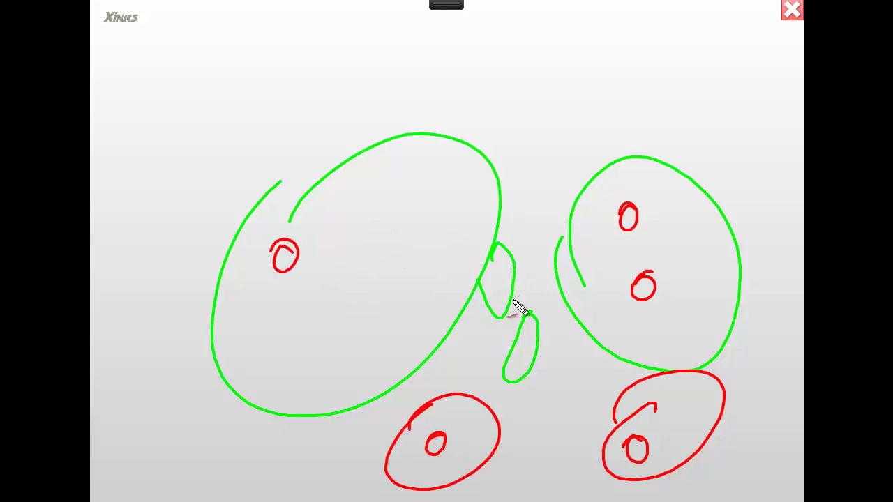
drag(522, 346, 517, 359)
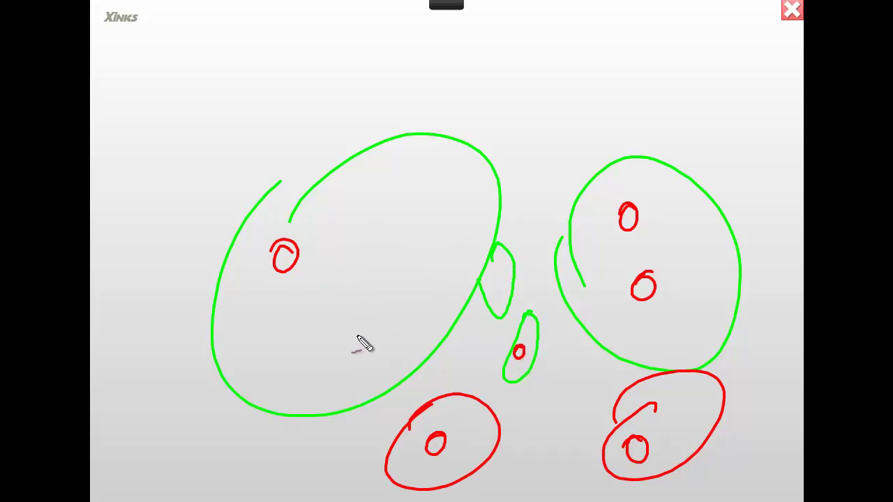
drag(364, 319, 358, 329)
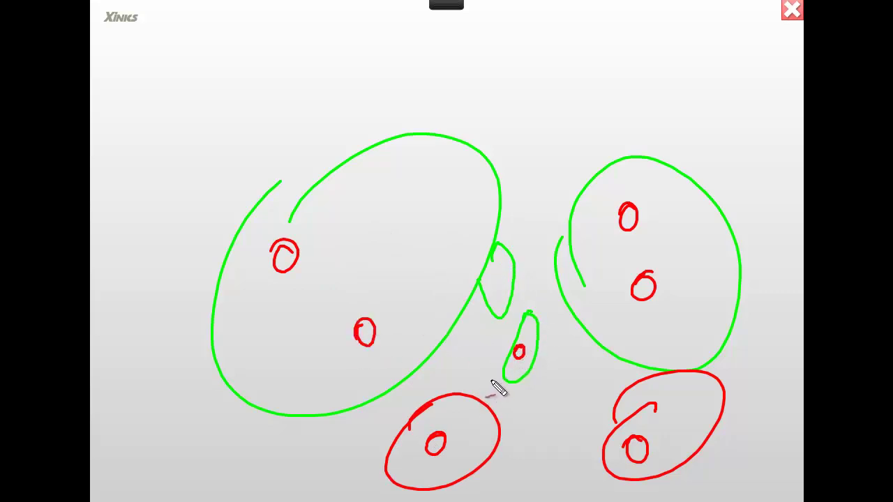
- Connect every small red circle on the map with a red line to a common point above the large left oval
mouse_move(282, 252)
mouse_down()
mouse_move(358, 84)
mouse_move(377, 328)
mouse_up()
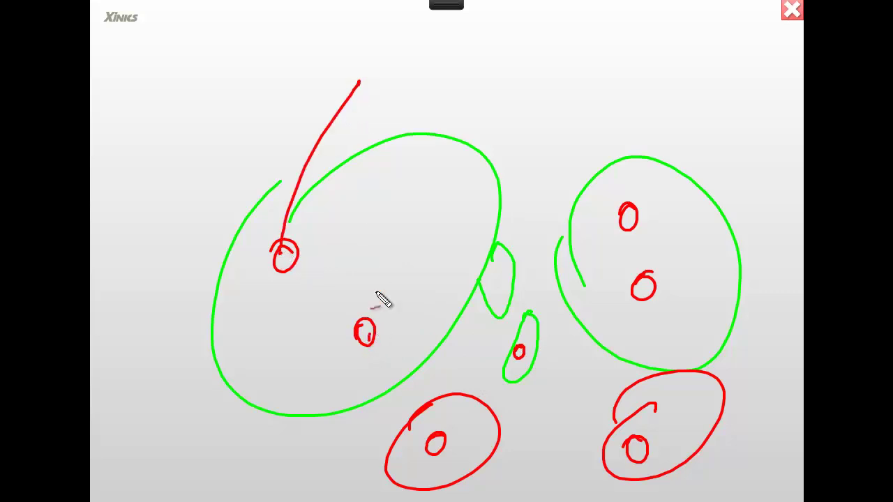
drag(442, 427, 342, 91)
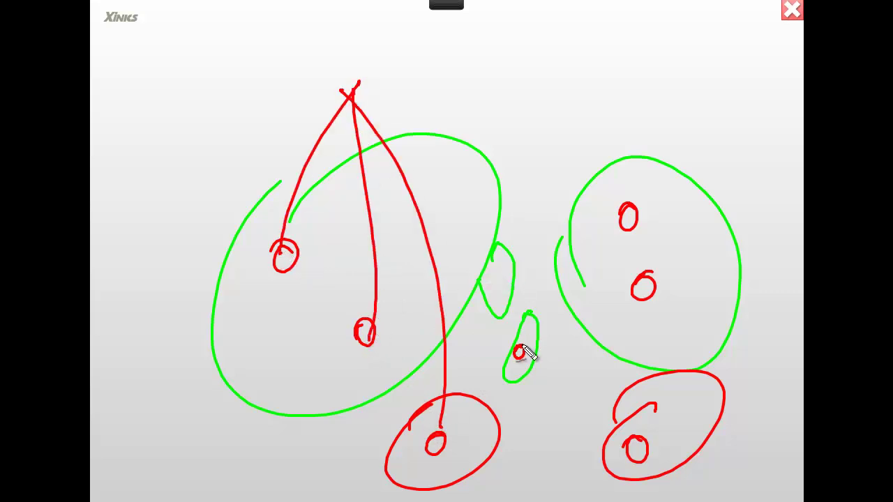
mouse_move(519, 349)
mouse_down()
mouse_move(498, 279)
mouse_move(392, 113)
mouse_up()
drag(608, 219, 375, 88)
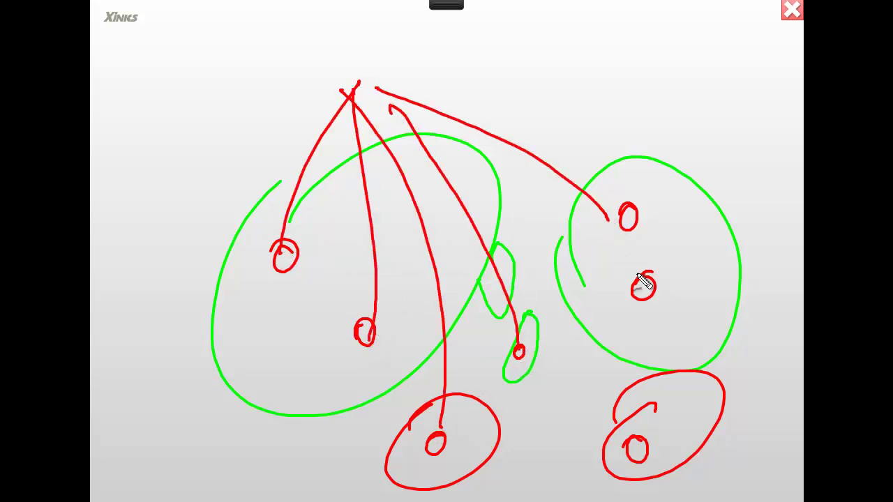
mouse_move(658, 276)
mouse_down()
mouse_move(621, 84)
mouse_move(349, 80)
mouse_up()
mouse_move(634, 444)
mouse_down()
mouse_move(479, 177)
mouse_move(399, 103)
mouse_up()
- Handwrite "Region" with an underlined "지역" below it, and ring the marker in the lower narrow green oval
mouse_move(177, 63)
mouse_down()
mouse_move(180, 125)
mouse_move(225, 134)
mouse_move(225, 170)
mouse_up()
mouse_move(252, 98)
mouse_down()
mouse_move(253, 122)
mouse_move(266, 95)
mouse_move(293, 115)
mouse_up()
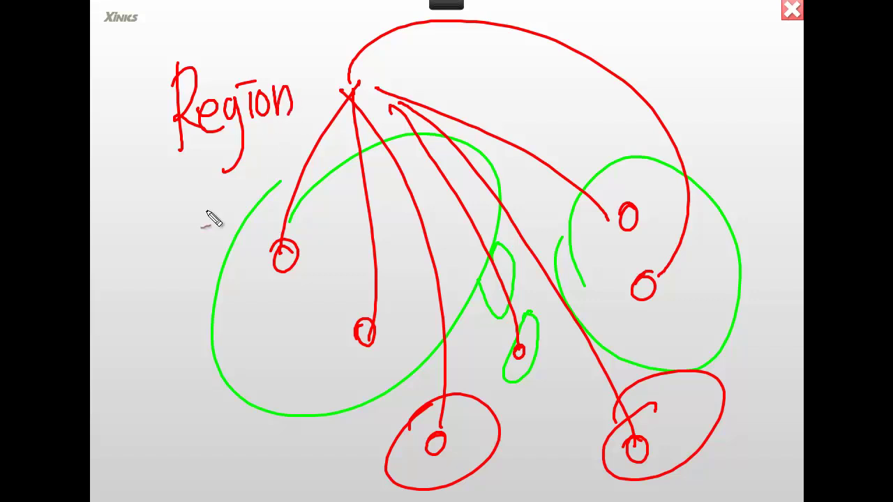
drag(185, 190, 210, 207)
drag(205, 172, 211, 246)
drag(224, 183, 255, 237)
drag(197, 250, 272, 234)
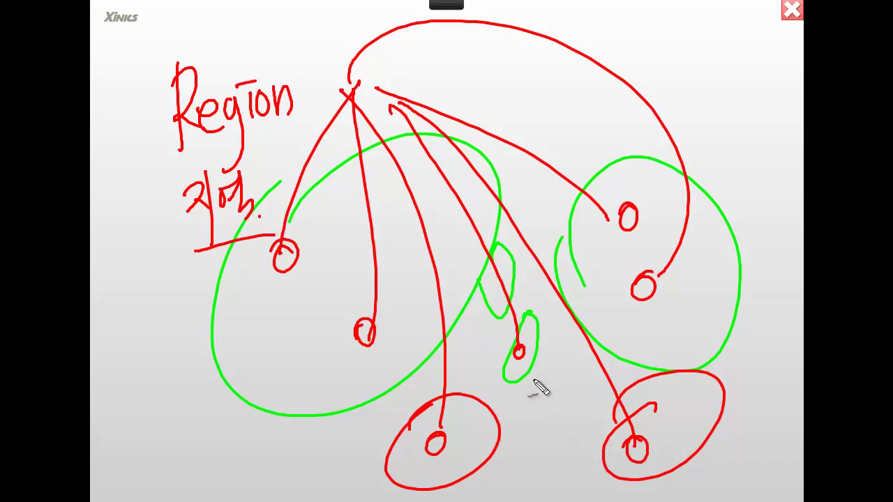
drag(524, 376, 550, 361)
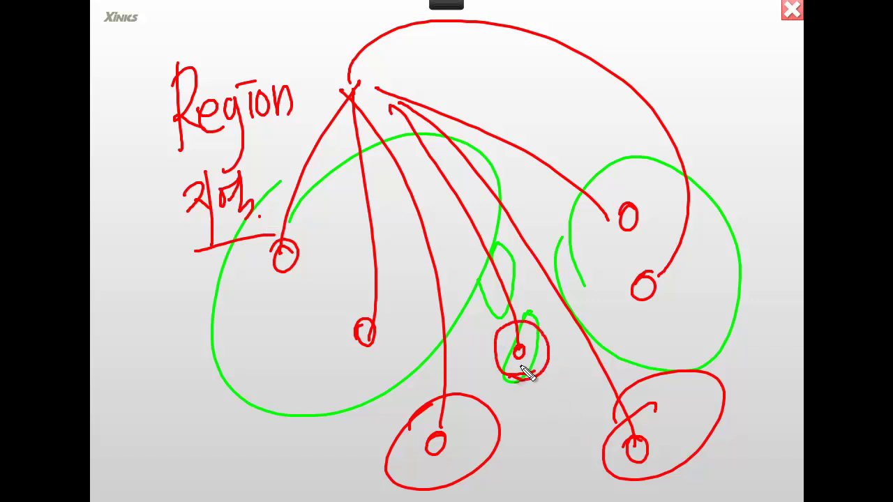
- Clear the board and draw three separate red circles, two side by side and one centred below them
key(Escape)
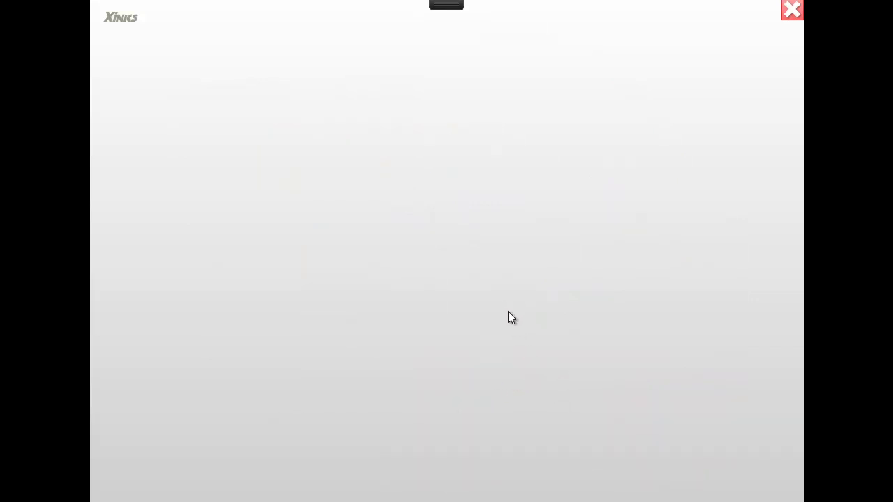
drag(302, 162, 279, 193)
drag(274, 247, 272, 178)
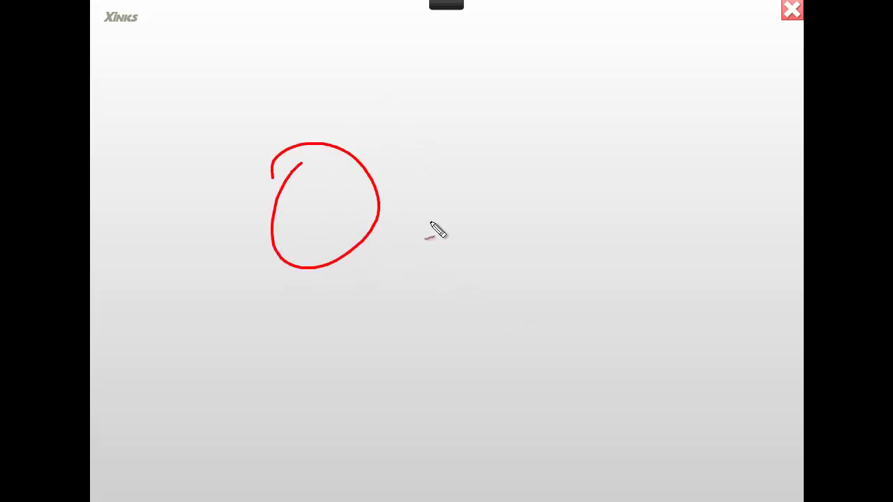
mouse_move(519, 153)
mouse_down()
mouse_move(578, 213)
mouse_move(484, 171)
mouse_up()
drag(427, 341, 407, 345)
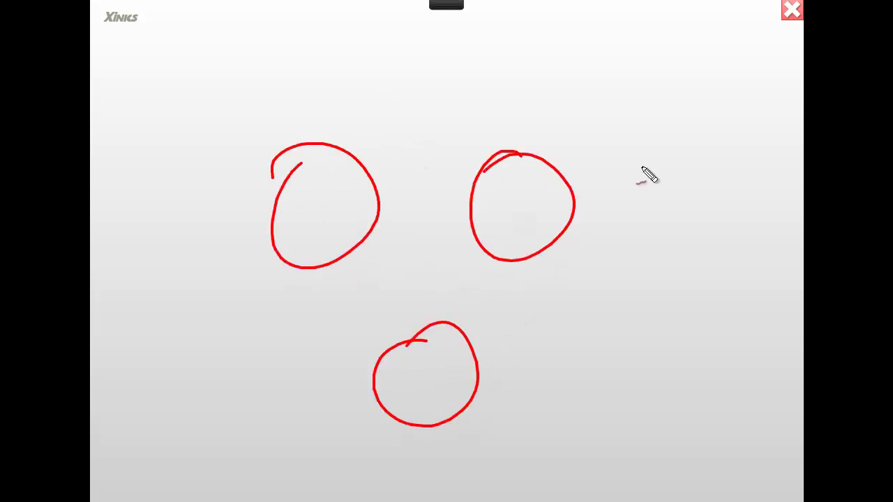
- Handwrite "가용성 존", ring its two words, underline it twice, and retrace the upper-right circle for emphasis
mouse_move(563, 71)
mouse_down()
mouse_move(552, 75)
mouse_move(592, 108)
mouse_move(630, 76)
mouse_move(642, 100)
mouse_move(662, 75)
mouse_move(658, 124)
mouse_move(554, 133)
mouse_move(606, 169)
mouse_up()
mouse_move(680, 120)
mouse_down()
mouse_move(663, 137)
mouse_move(670, 152)
mouse_up()
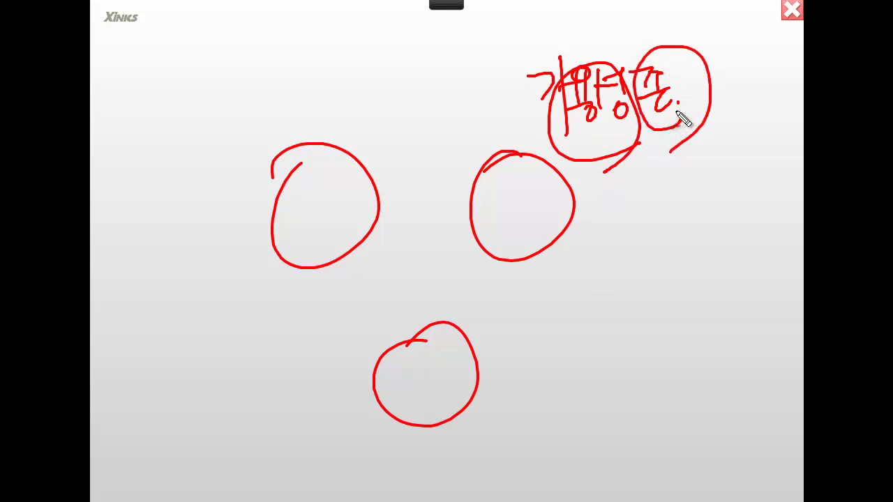
drag(585, 159, 680, 122)
drag(621, 164, 695, 135)
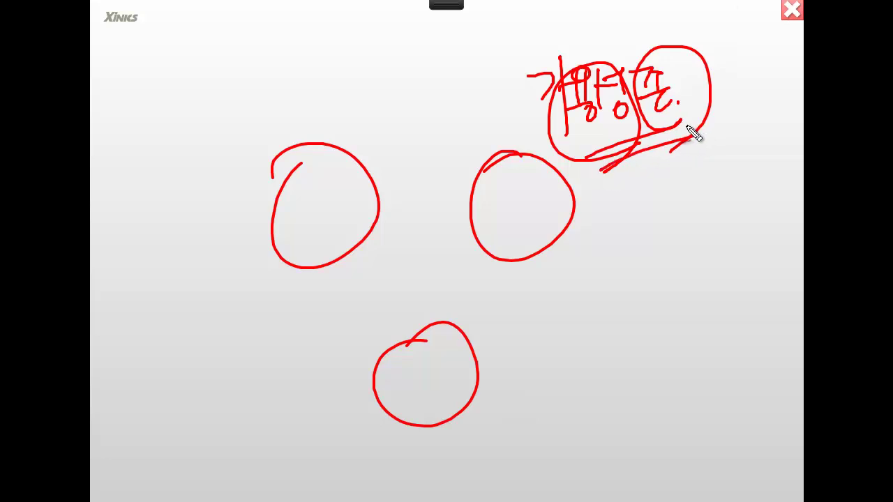
mouse_move(530, 160)
mouse_down()
mouse_move(504, 163)
mouse_move(566, 245)
mouse_move(498, 177)
mouse_move(544, 254)
mouse_up()
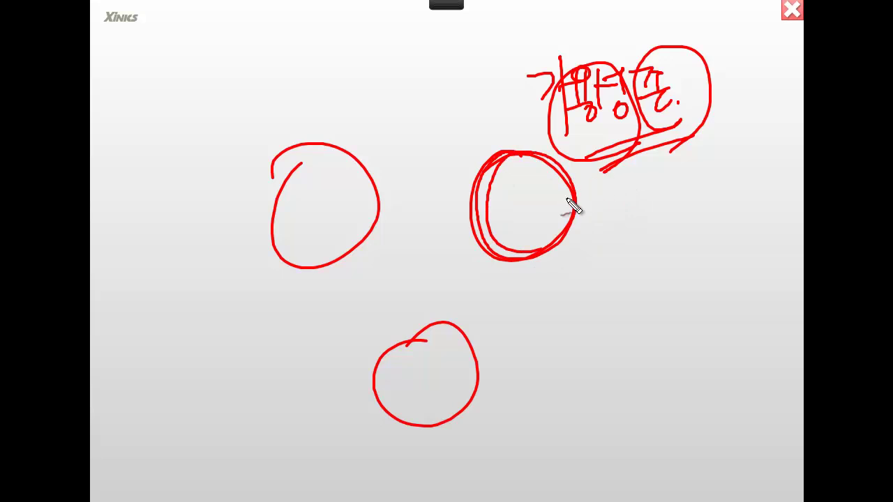
drag(503, 160, 538, 259)
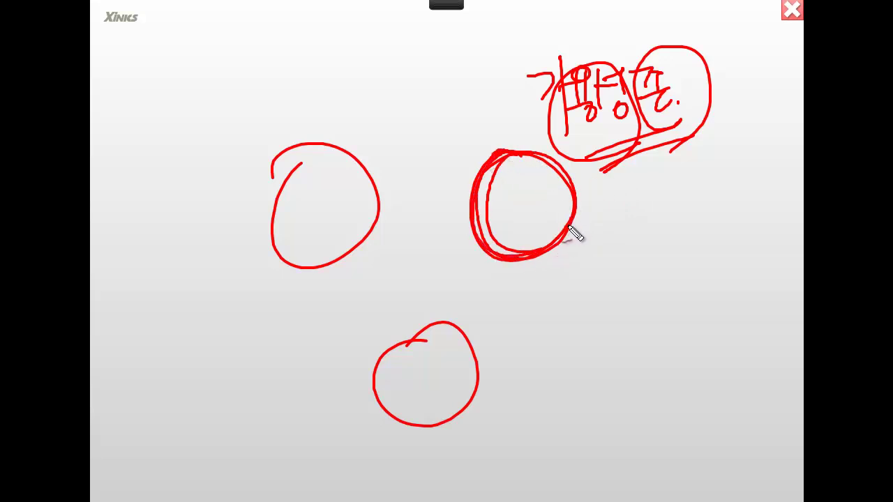
- Enclose the three circles in one large red circle and label it "지역"
drag(410, 57, 258, 124)
mouse_move(245, 157)
mouse_down()
mouse_move(375, 469)
mouse_move(660, 257)
mouse_move(346, 118)
mouse_up()
drag(660, 304, 671, 337)
drag(690, 293, 692, 355)
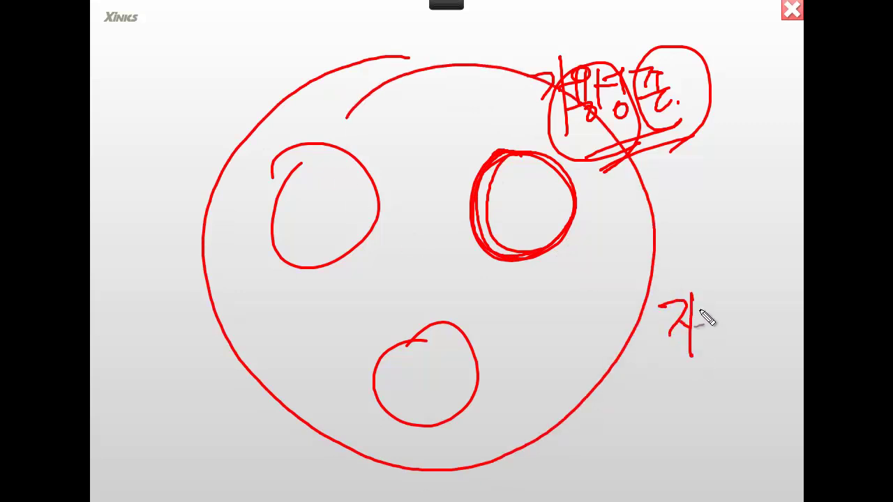
drag(715, 307, 738, 345)
- Put a red check mark above each of the three inner circles
drag(465, 131, 492, 119)
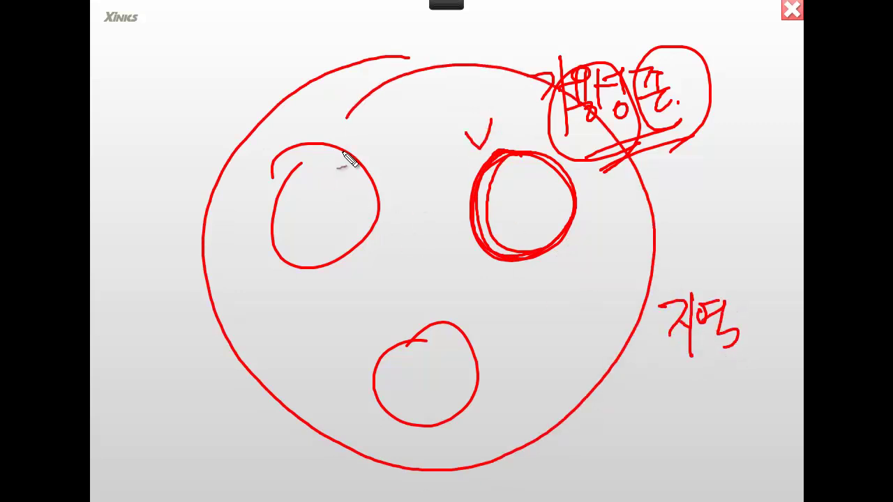
drag(335, 141, 360, 131)
drag(417, 302, 437, 303)
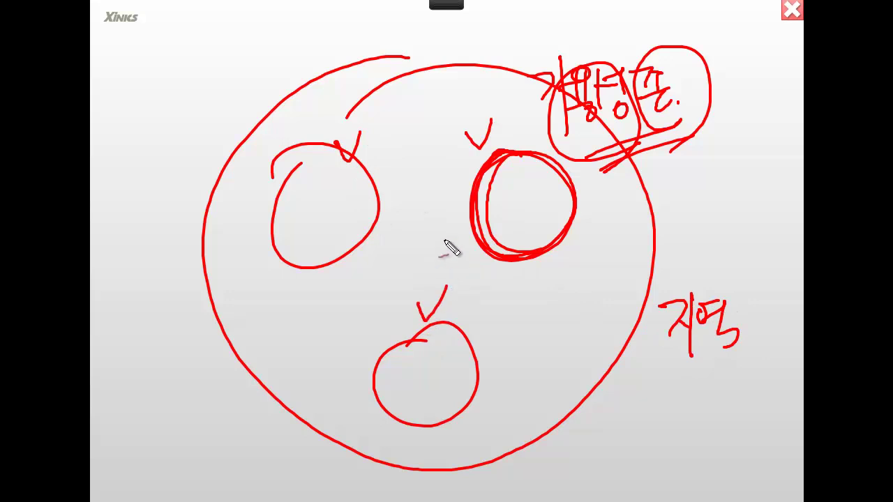
- Retrace the upper-left circle and sketch a box-shaped building inside it
mouse_move(315, 160)
mouse_down()
mouse_move(301, 277)
mouse_move(333, 167)
mouse_move(334, 279)
mouse_move(332, 152)
mouse_move(298, 225)
mouse_up()
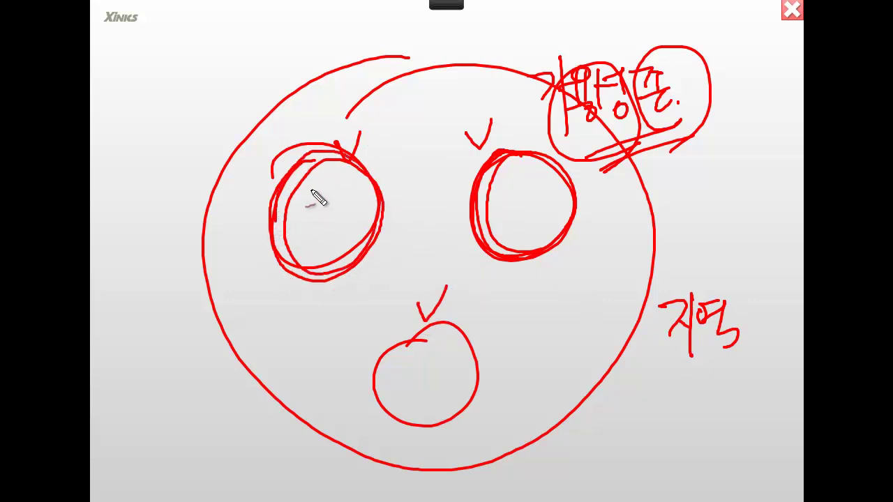
drag(311, 188, 316, 244)
drag(347, 186, 354, 237)
mouse_move(311, 190)
mouse_down()
mouse_move(331, 177)
mouse_move(359, 179)
mouse_up()
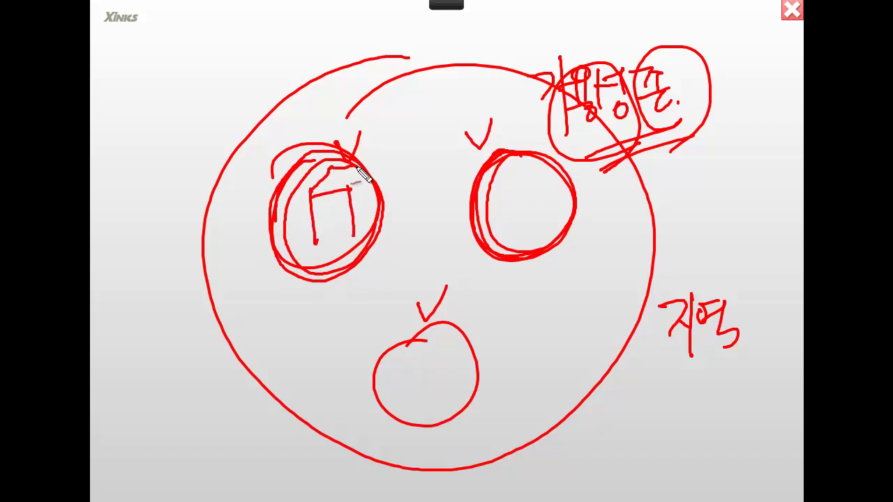
drag(319, 244, 353, 230)
drag(358, 188, 357, 239)
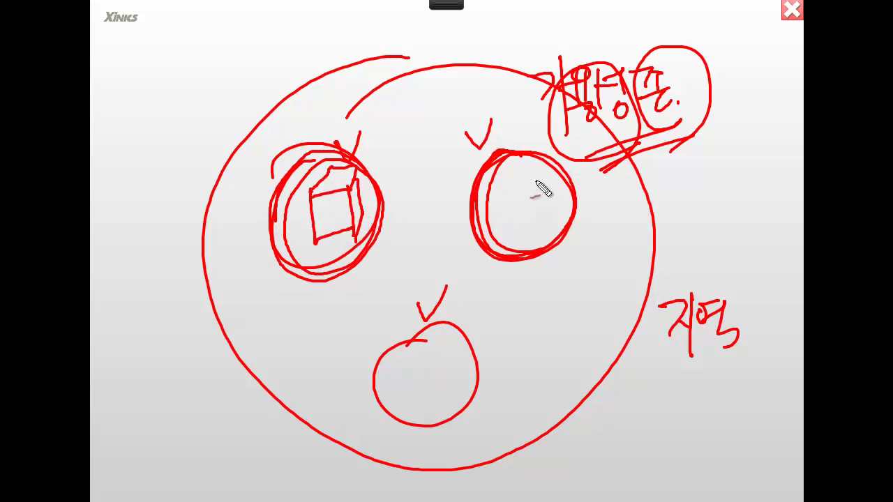
- Sketch a box-shaped building inside the upper-right circle
mouse_move(509, 180)
mouse_down()
mouse_move(549, 179)
mouse_move(500, 236)
mouse_up()
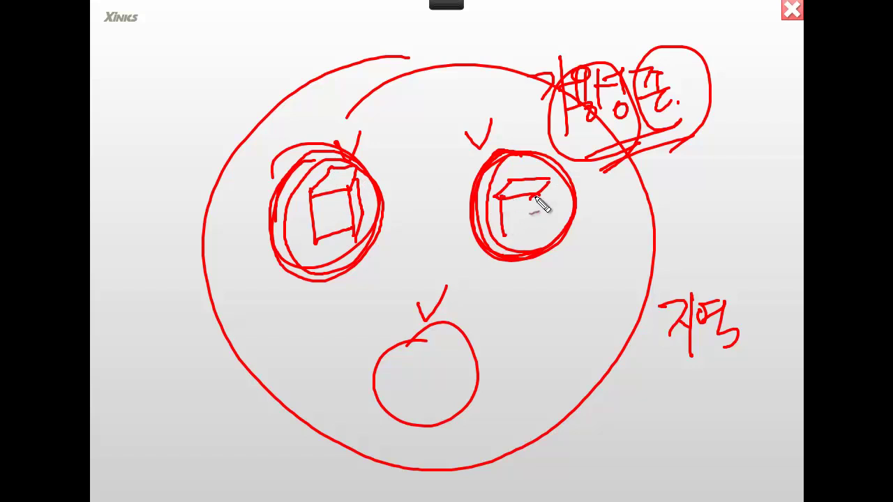
drag(538, 198, 541, 228)
drag(551, 180, 541, 230)
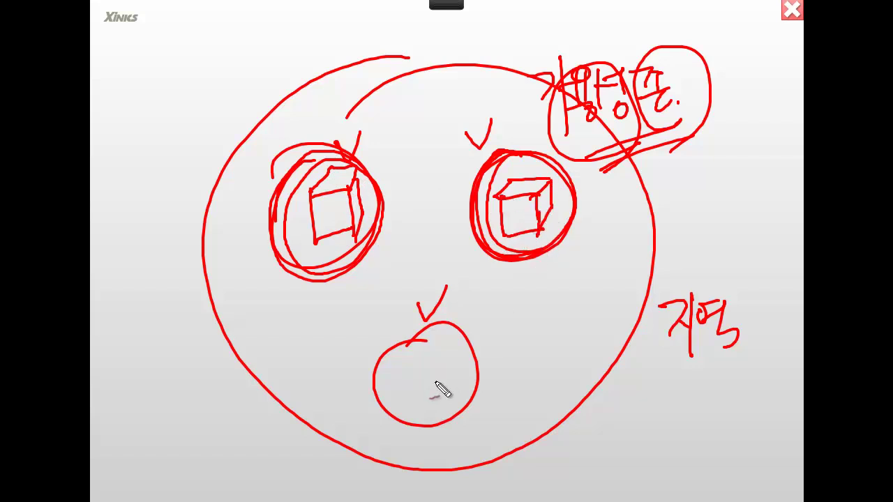
- Add short strokes inside the lower circle and connect the three inner circles with lines forming a triangle
mouse_move(431, 377)
mouse_down()
mouse_move(423, 401)
mouse_move(447, 394)
mouse_up()
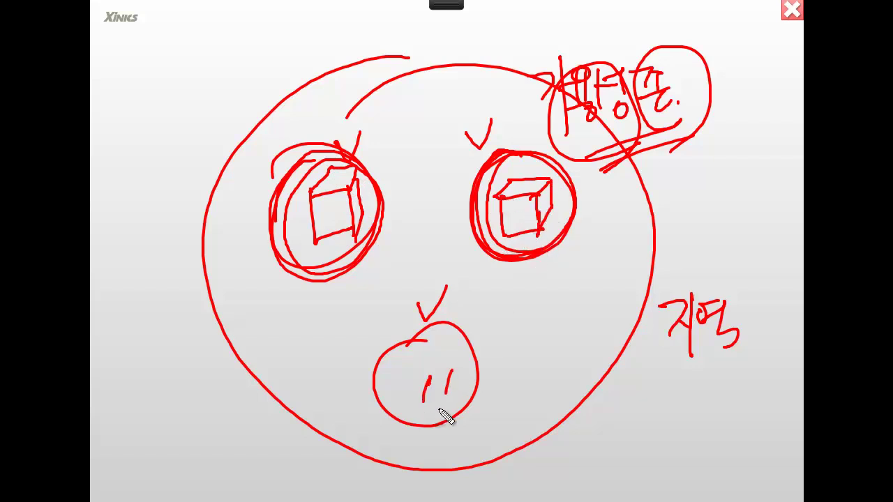
drag(383, 199, 496, 208)
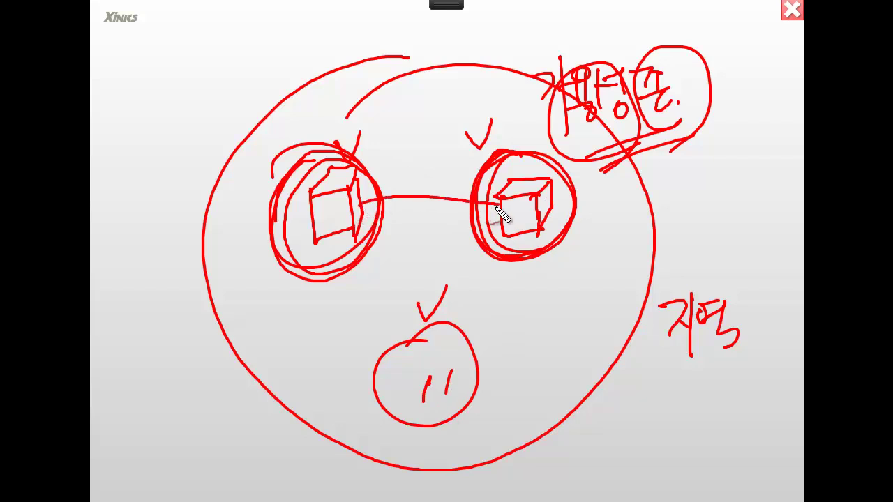
drag(495, 258, 432, 359)
drag(364, 245, 433, 346)
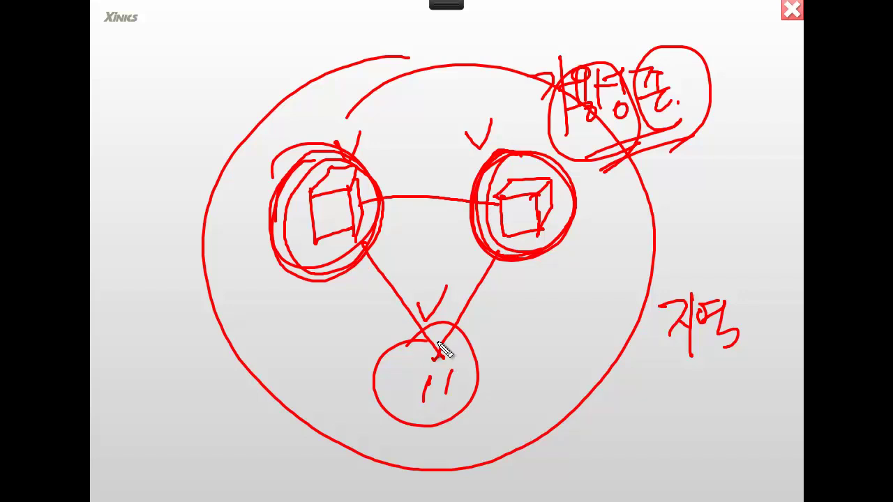
- Retrace the upper-left circle and cross it out with a large X
mouse_move(383, 242)
mouse_down()
mouse_move(364, 259)
mouse_move(351, 151)
mouse_move(295, 240)
mouse_move(312, 195)
mouse_up()
drag(406, 153, 281, 275)
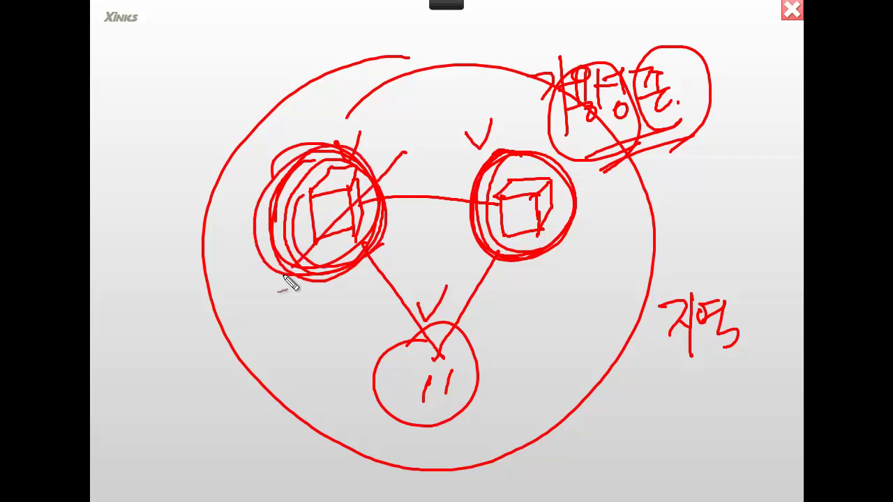
drag(312, 179, 380, 254)
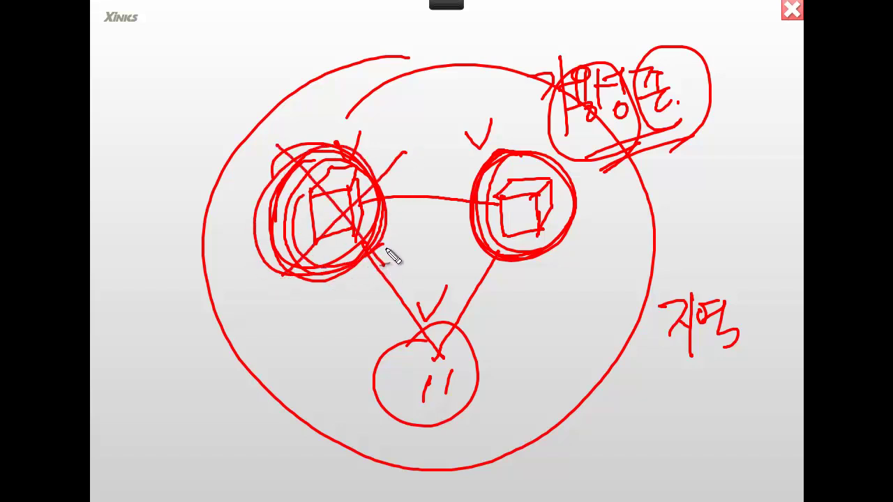
- Retrace the upper-right and lower circles to emphasise the two zones that are not crossed out
mouse_move(560, 233)
mouse_down()
mouse_move(488, 173)
mouse_move(569, 253)
mouse_move(516, 283)
mouse_up()
mouse_move(488, 365)
mouse_down()
mouse_move(384, 388)
mouse_move(480, 391)
mouse_move(403, 429)
mouse_move(471, 342)
mouse_up()
drag(446, 381, 436, 387)
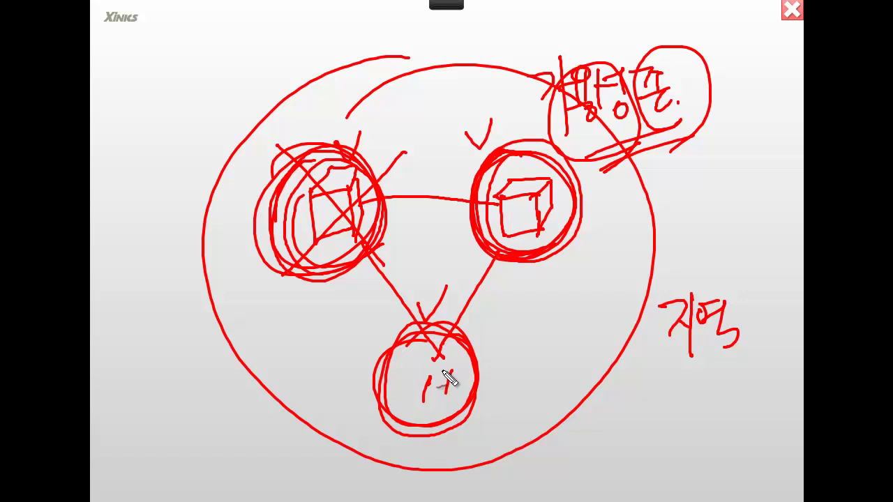
mouse_move(548, 232)
mouse_down()
mouse_move(580, 207)
mouse_move(539, 270)
mouse_move(549, 251)
mouse_up()
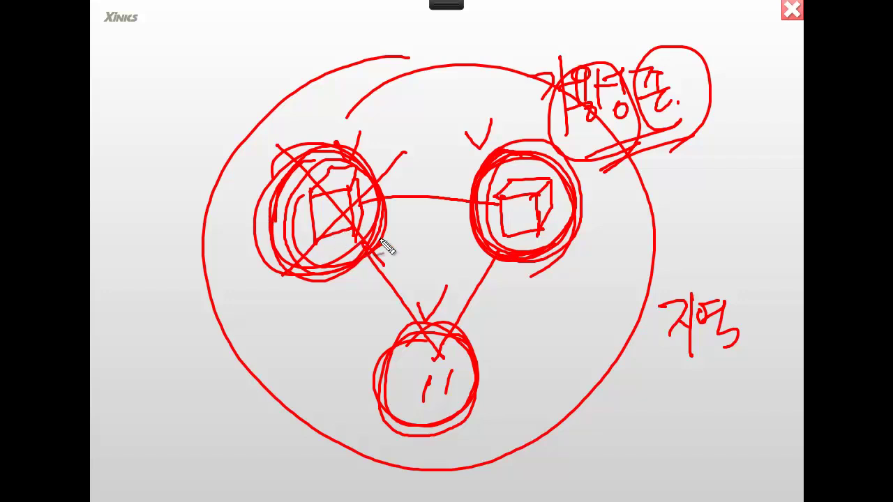
- Draw another emphasis ring around each of the three inner circles
drag(275, 246, 373, 228)
drag(494, 152, 497, 185)
mouse_move(424, 321)
mouse_down()
mouse_move(365, 417)
mouse_move(433, 415)
mouse_up()
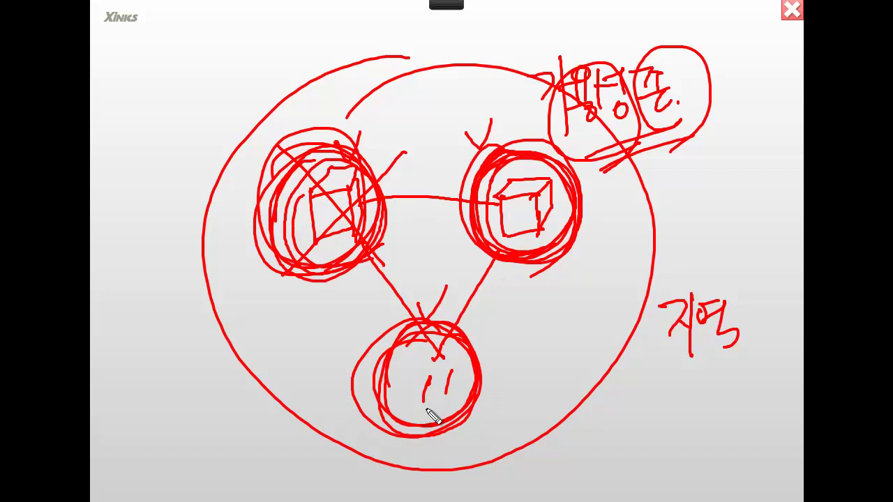
- Erase and close the whiteboard, and open the Instances list for the Tokyo region in the EC2 console
key(e)
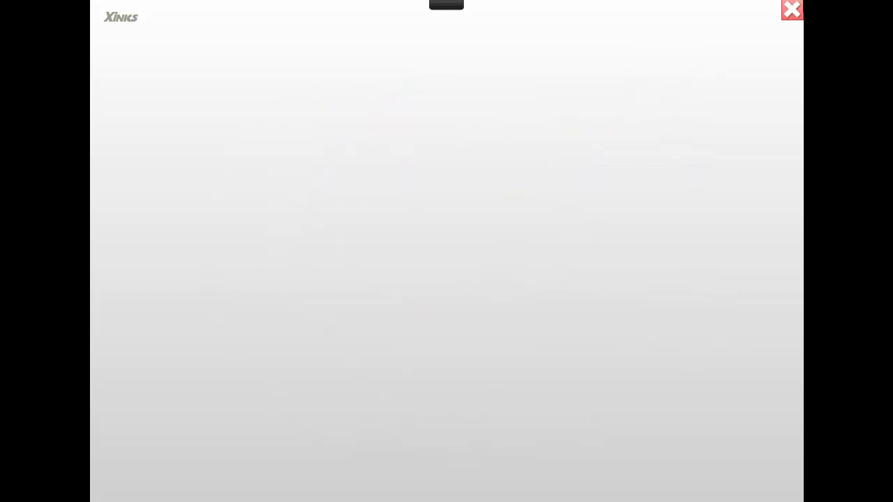
click(793, 9)
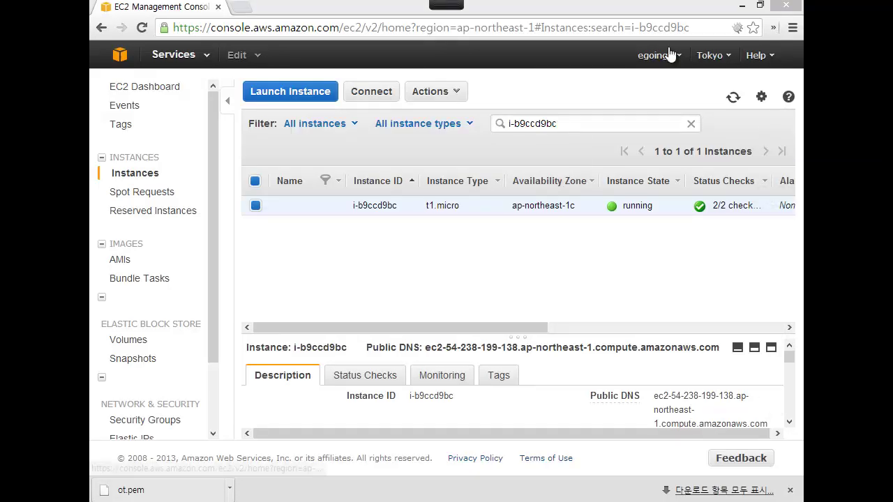
click(710, 55)
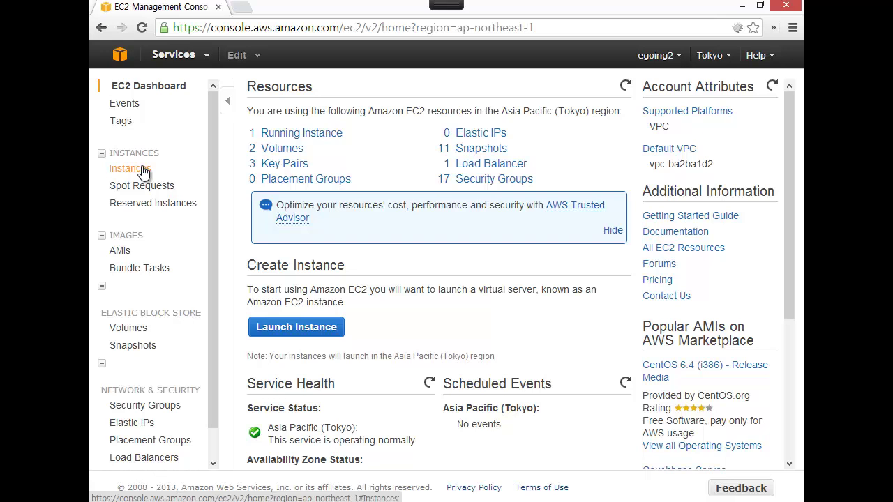
click(129, 169)
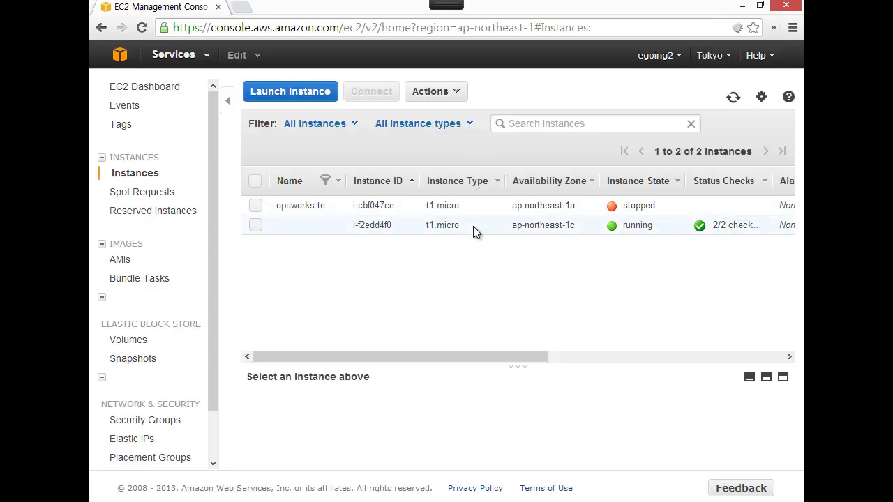
- Terminate the running t1.micro instance in ap-northeast-1c
click(641, 224)
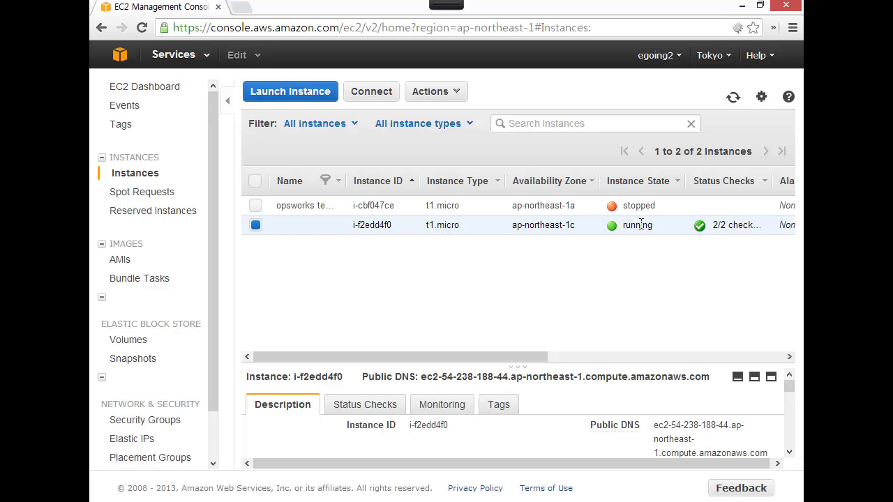
right_click(640, 225)
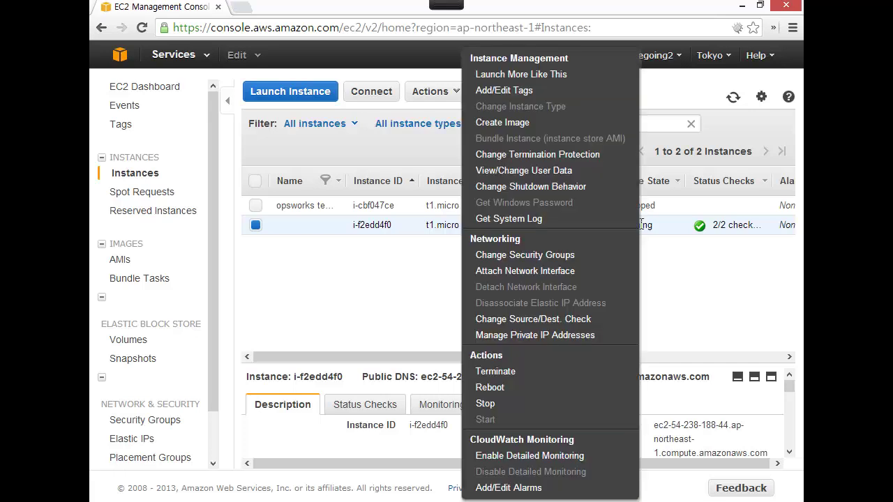
click(575, 383)
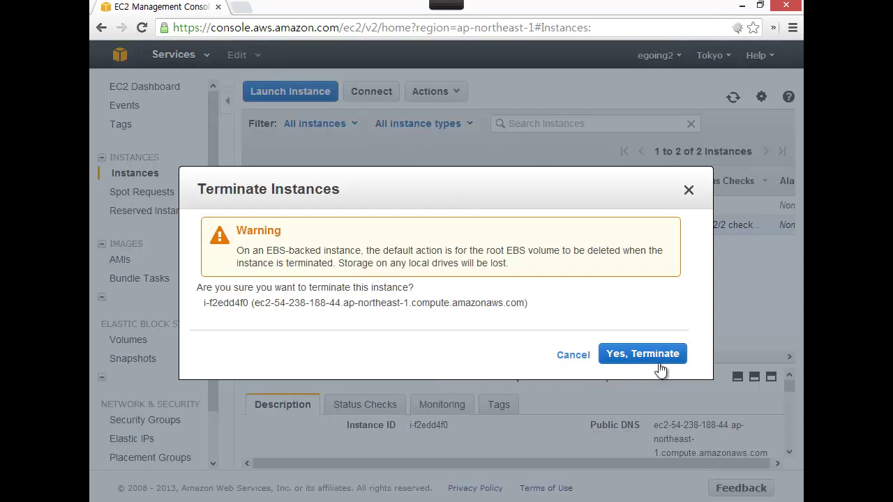
click(656, 362)
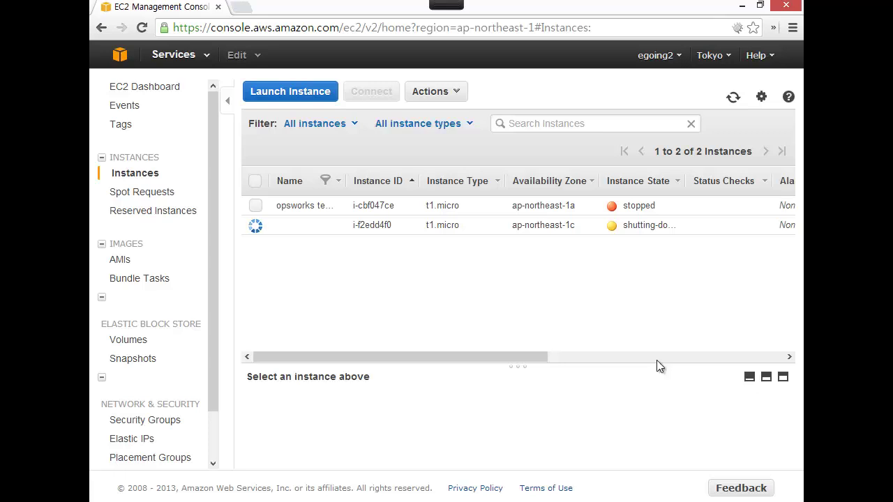
- Try to terminate the stopped t1.micro instance in ap-northeast-1a
click(580, 212)
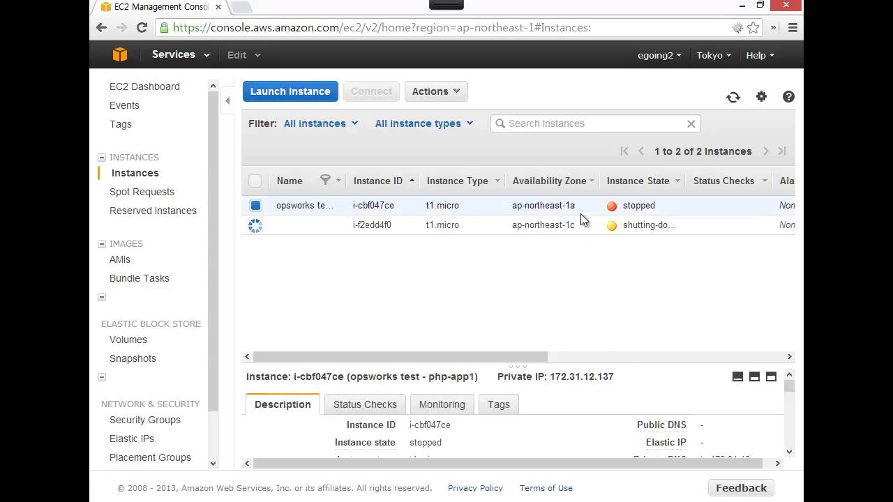
right_click(582, 215)
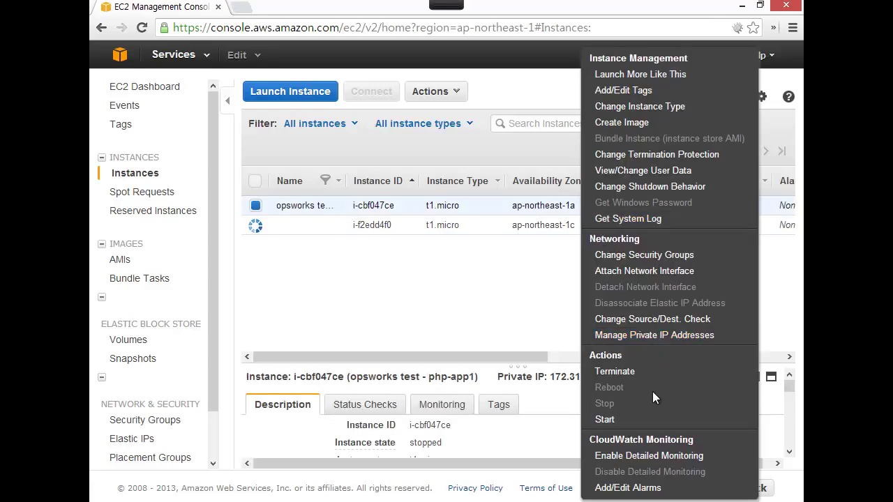
click(643, 373)
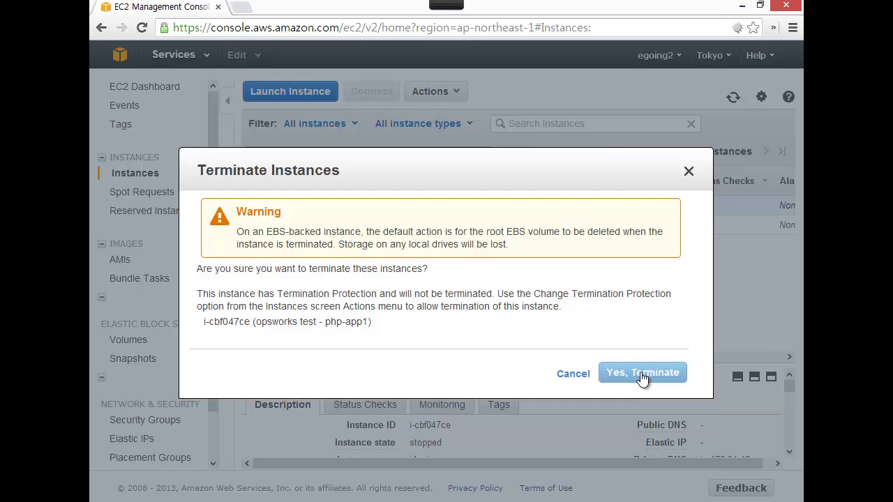
click(569, 373)
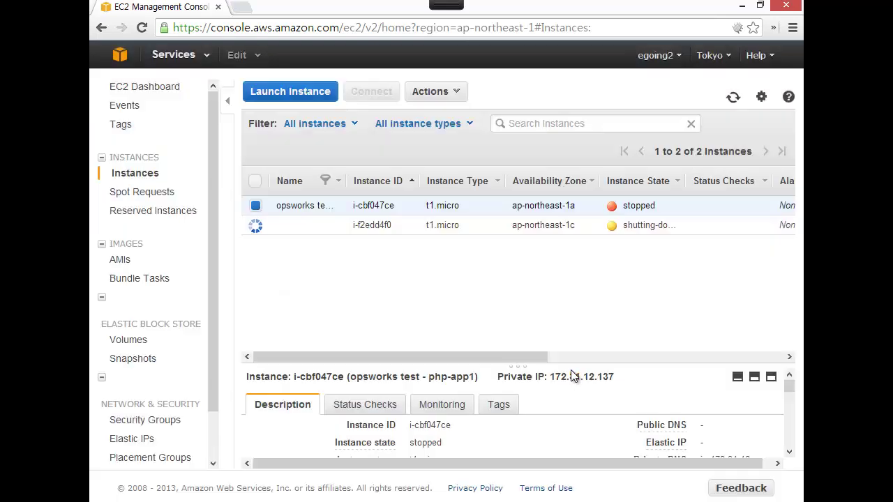
- Start launching a new instance and look through the Quick Start machine images
click(290, 93)
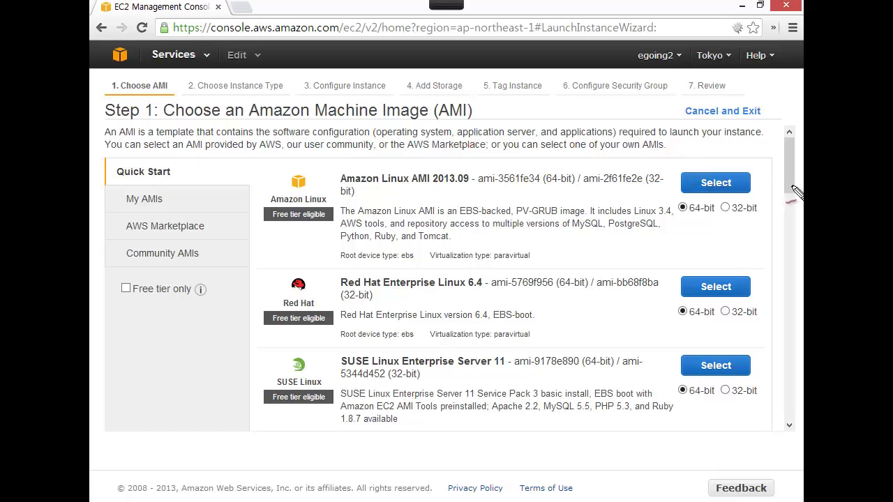
drag(790, 186, 765, 235)
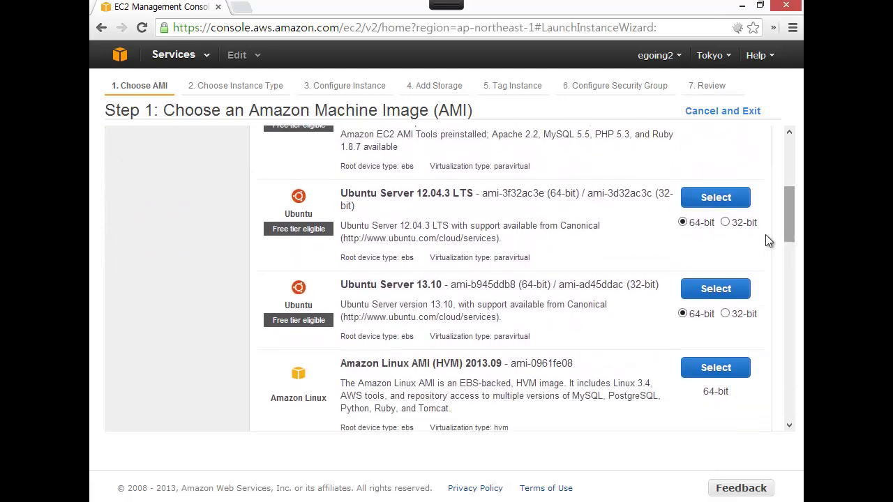
click(731, 200)
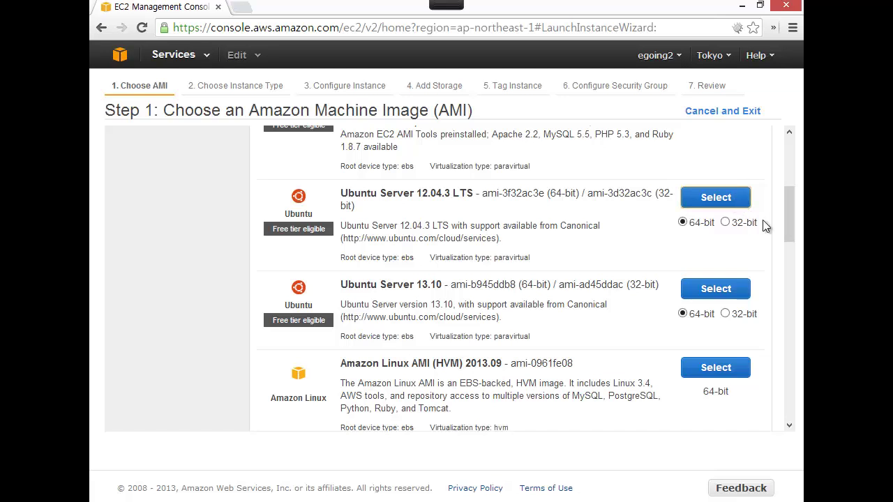
drag(786, 226, 772, 154)
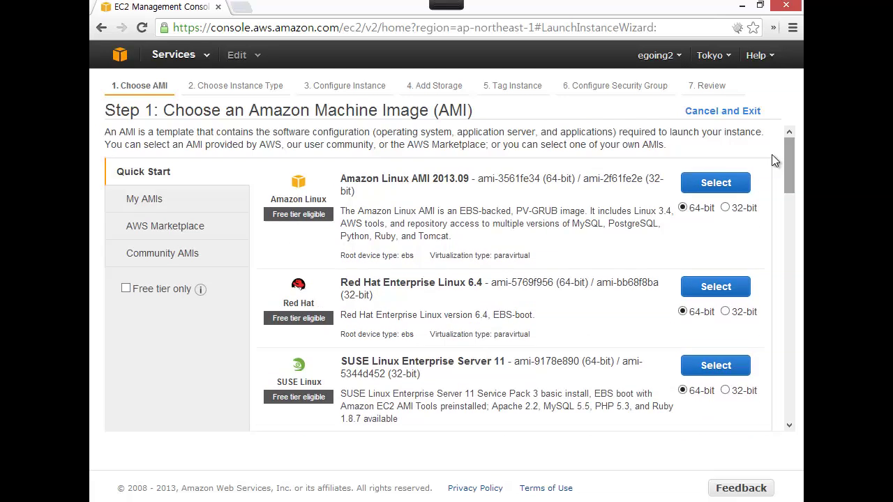
- Limit the machine images to free tier only and choose the 64-bit Ubuntu Server 12.04.3 LTS
click(162, 288)
click(787, 267)
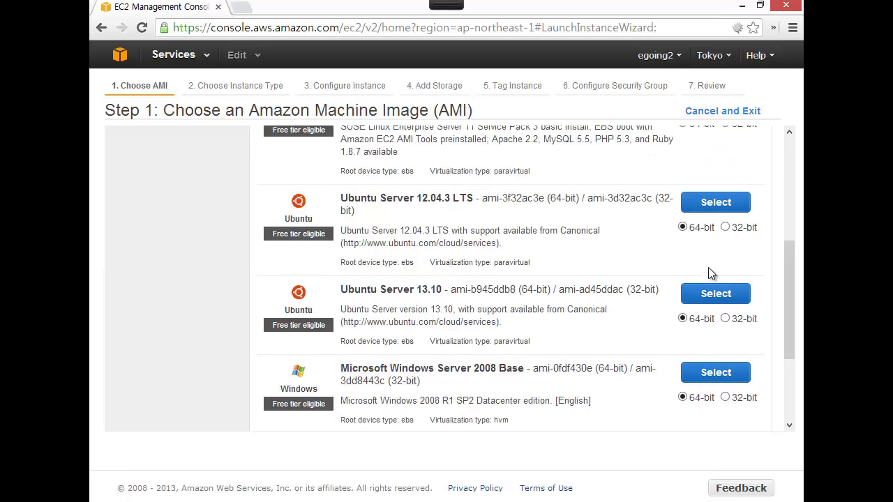
click(739, 204)
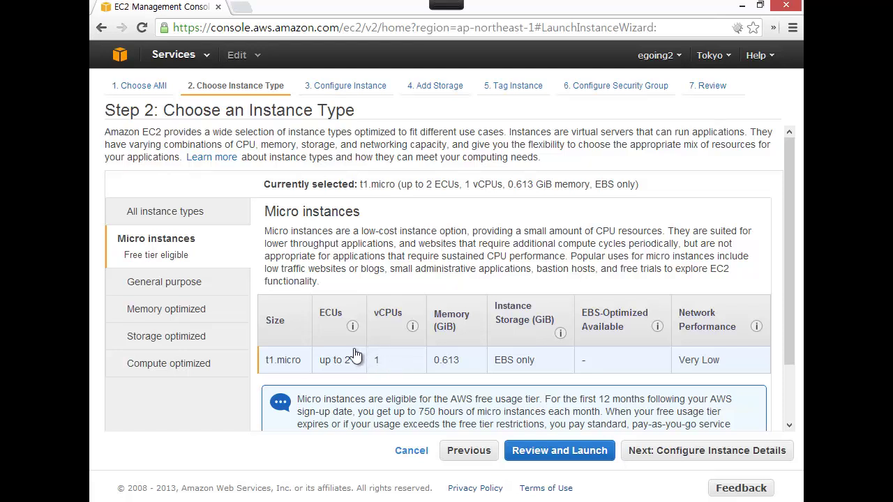
- Look through all instance types, keep t1.micro selected and continue to the instance details
click(185, 210)
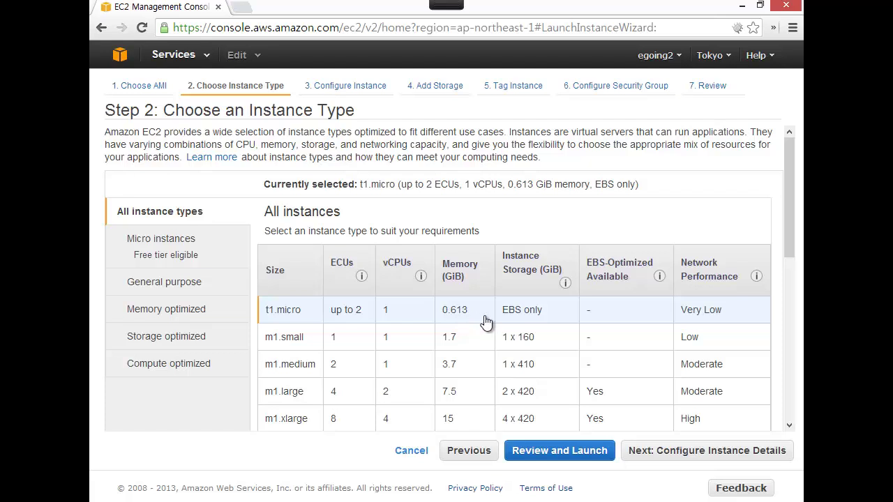
drag(789, 235, 779, 345)
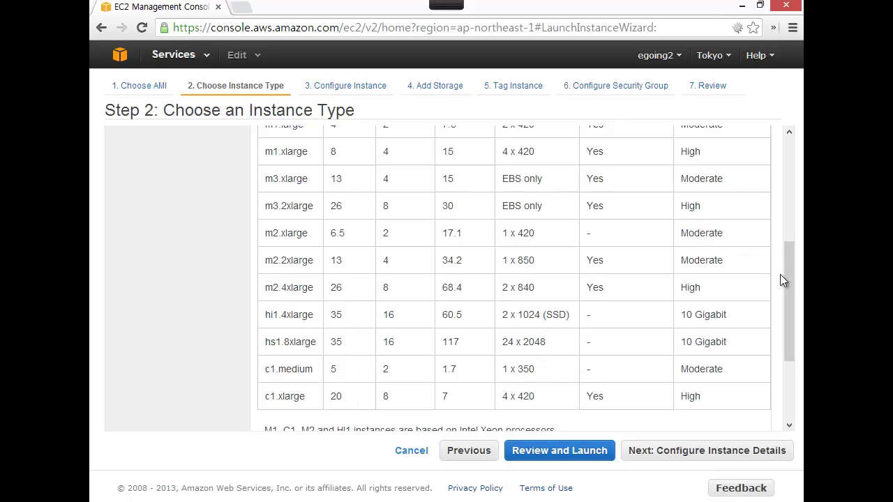
drag(785, 275, 789, 256)
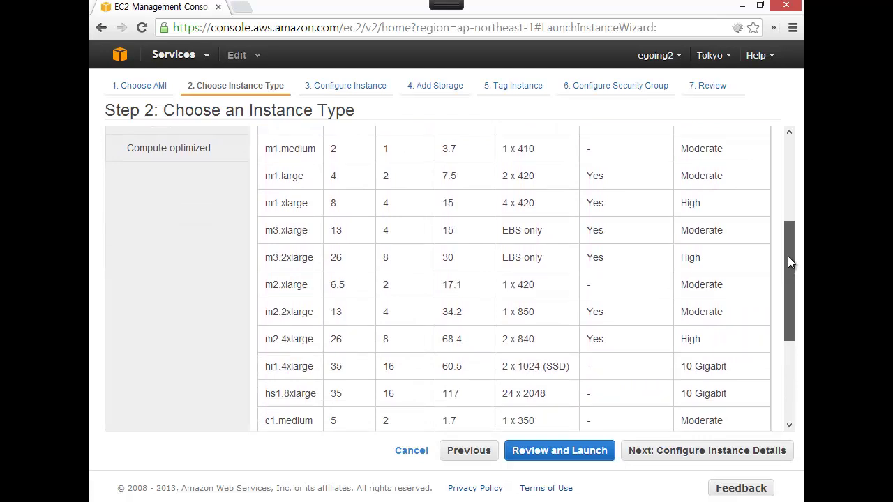
drag(788, 256, 800, 166)
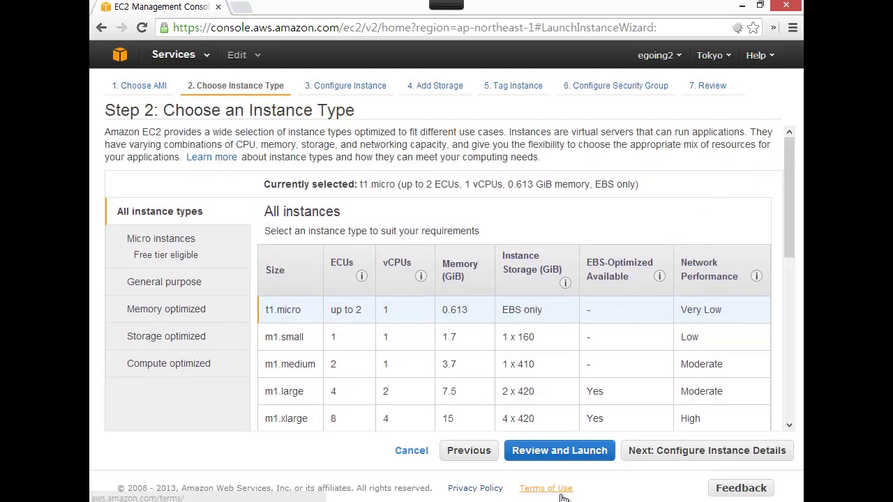
click(654, 453)
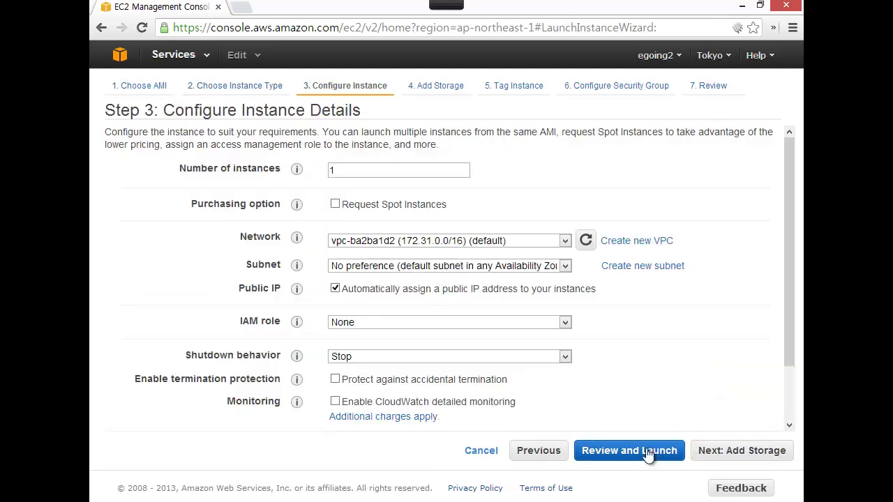
- Keep one instance with the default details and 8 GB standard root volume, and proceed to tagging the instance
double_click(413, 168)
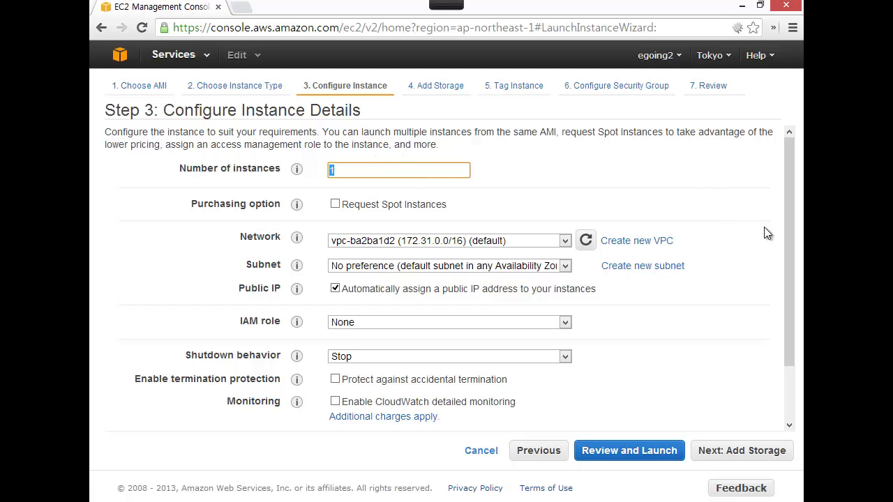
drag(786, 274, 742, 402)
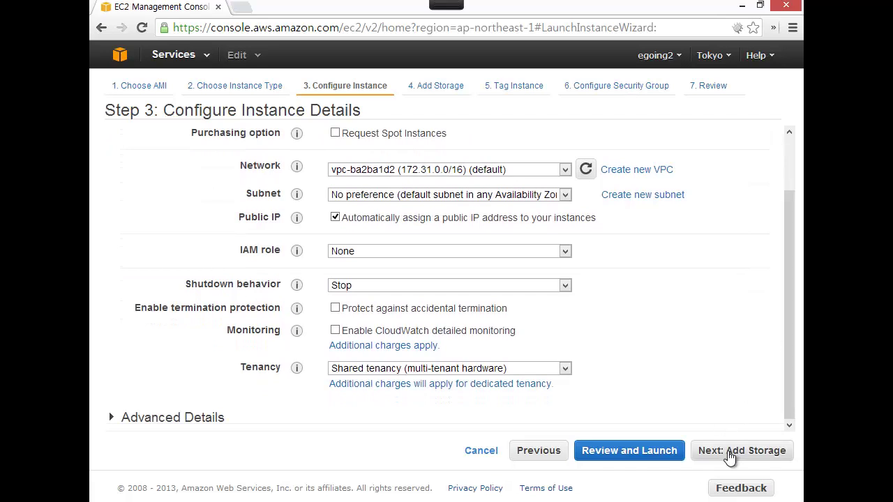
click(730, 454)
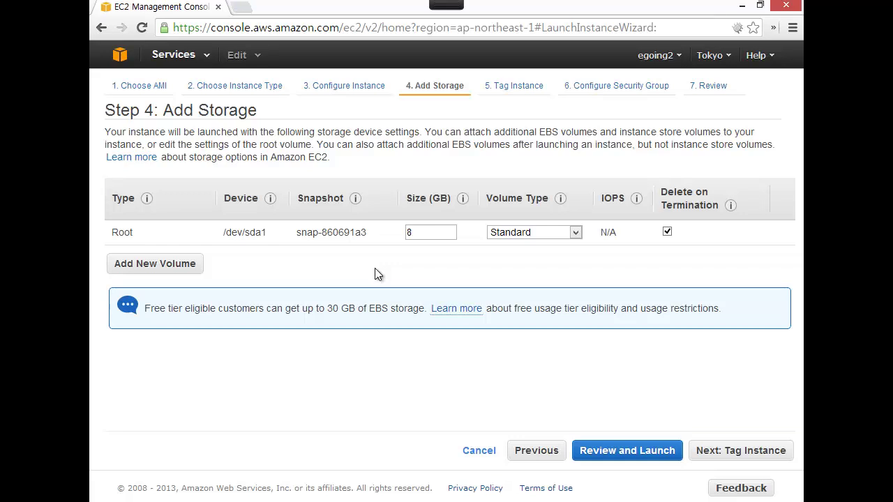
click(775, 452)
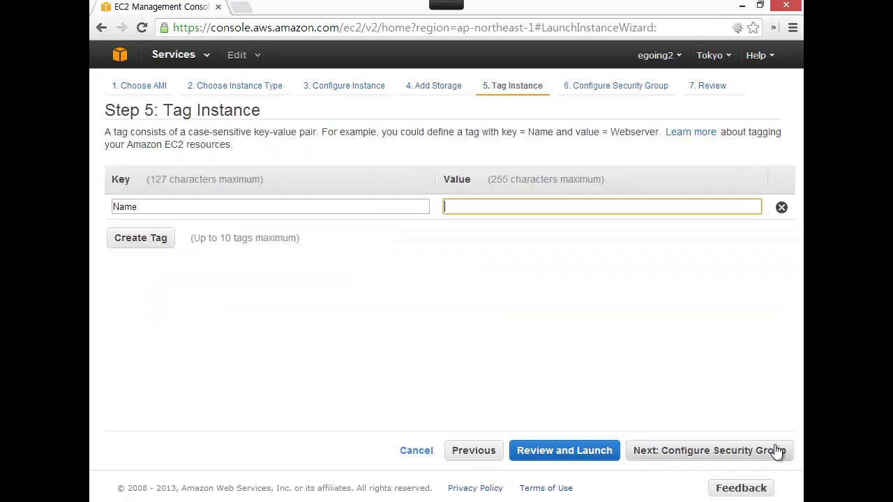
- Leave the Name tag's value empty and assign the existing default VPC security group to the instance
click(760, 451)
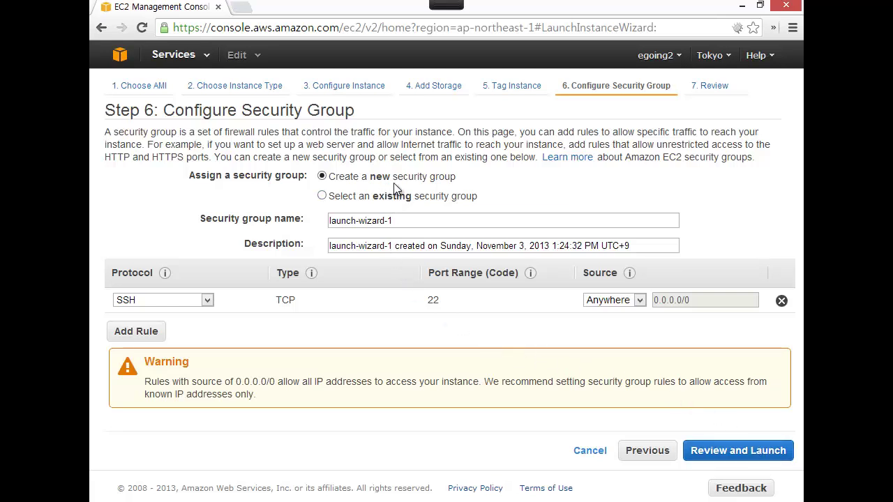
click(419, 220)
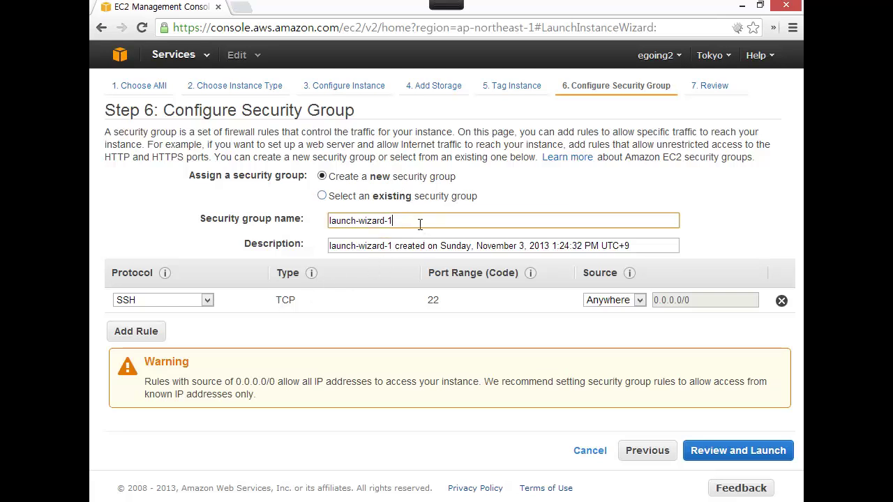
click(353, 198)
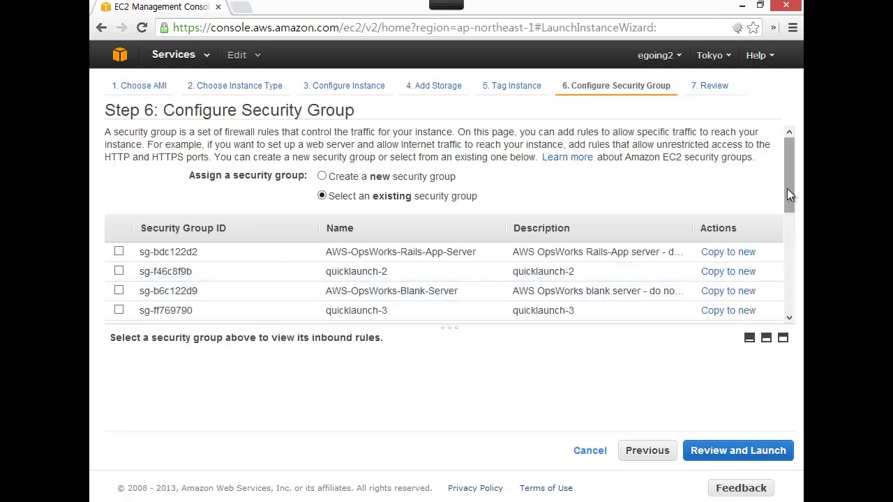
drag(789, 194, 761, 239)
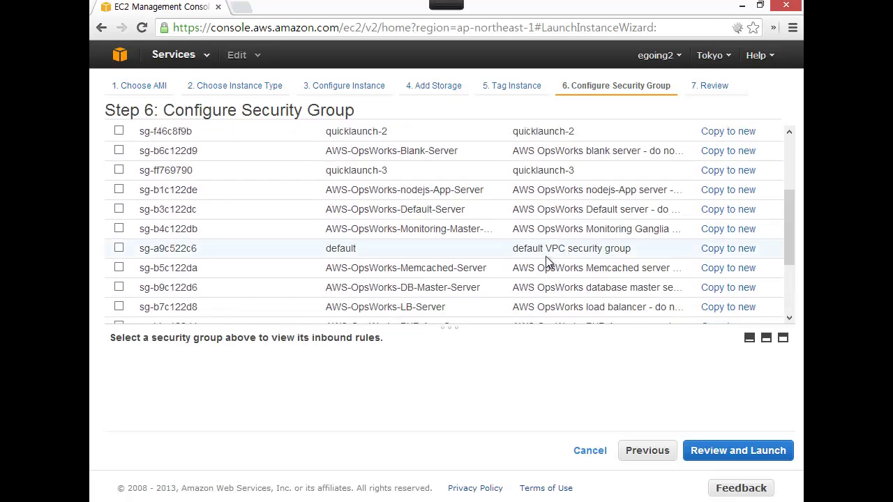
click(119, 248)
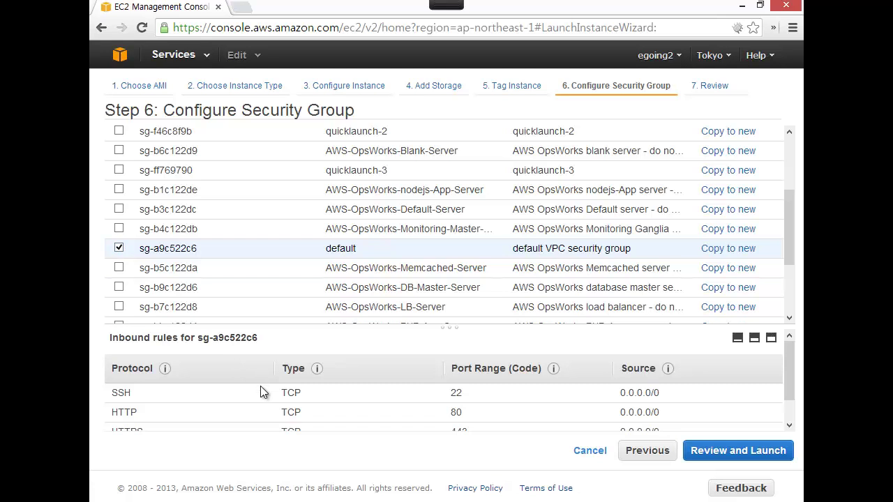
- Go back to the instance tags, return to the security group settings and check which existing group is selected
click(647, 450)
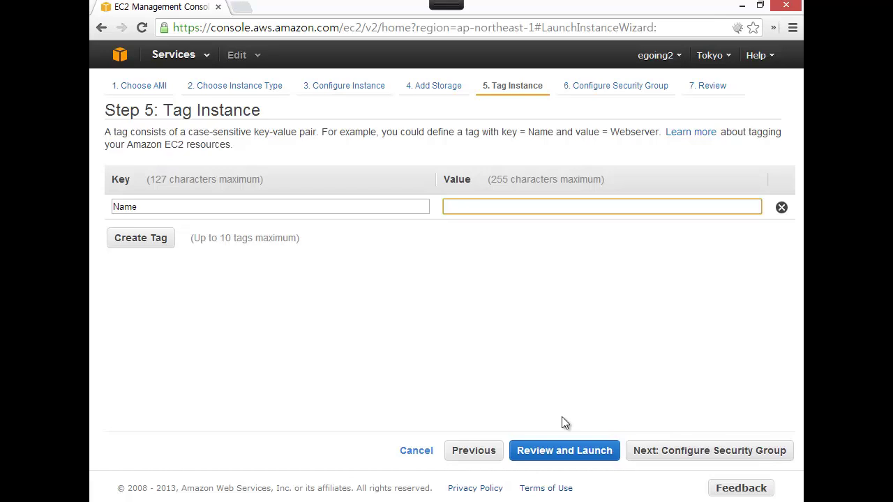
click(668, 450)
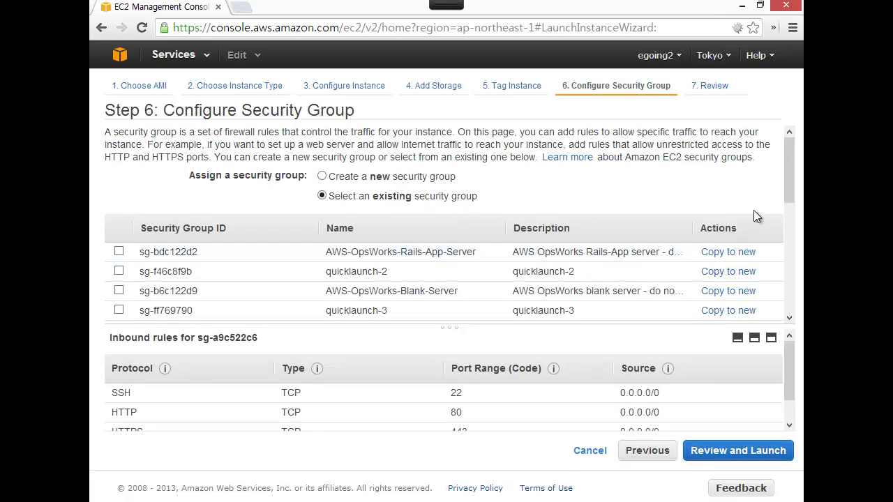
drag(790, 190, 777, 239)
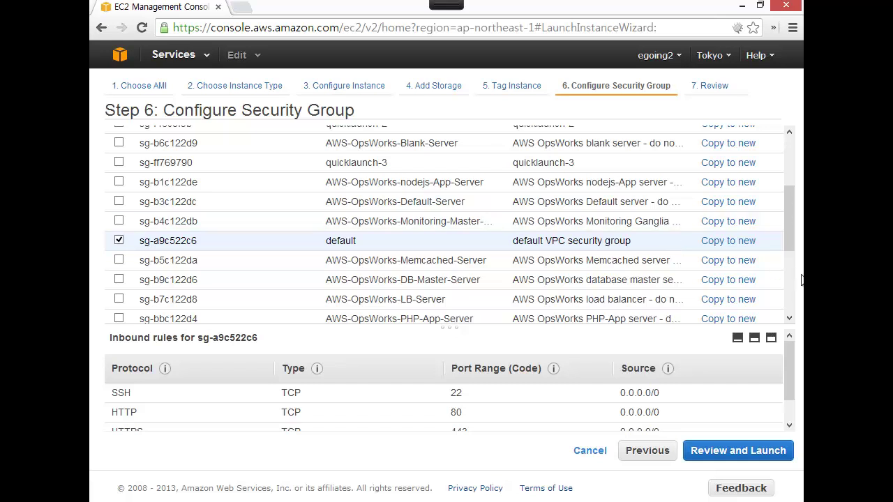
- Review the instance's launch details down to the security group rules and proceed to the key pair selection
click(736, 454)
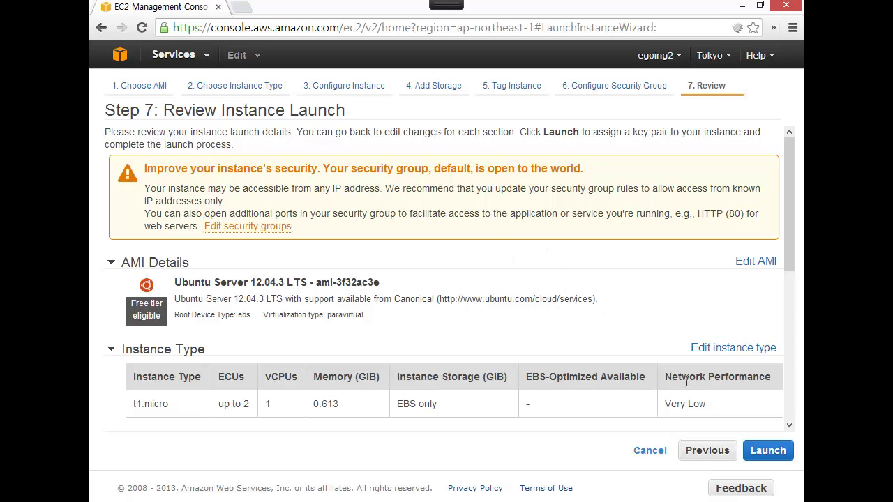
click(788, 392)
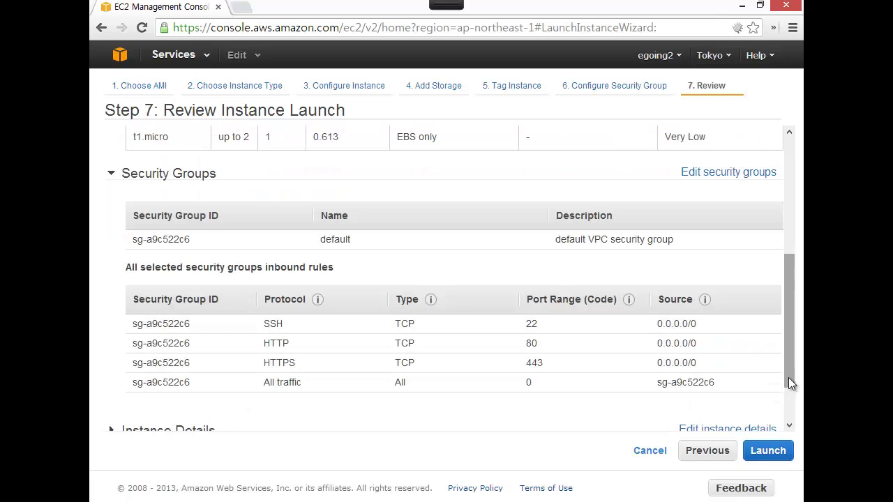
click(783, 458)
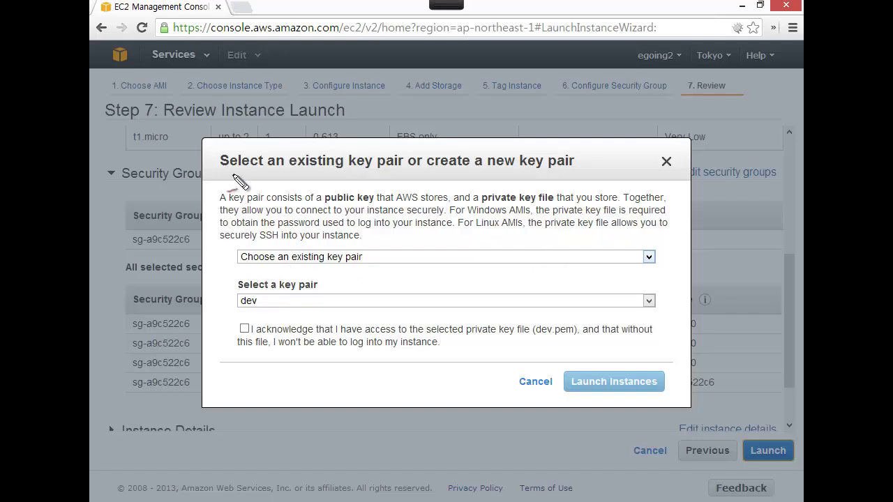
- Mark up "Select an existing key pair" in the dialog heading with red freehand strokes and sketch a key below it
drag(239, 183, 284, 173)
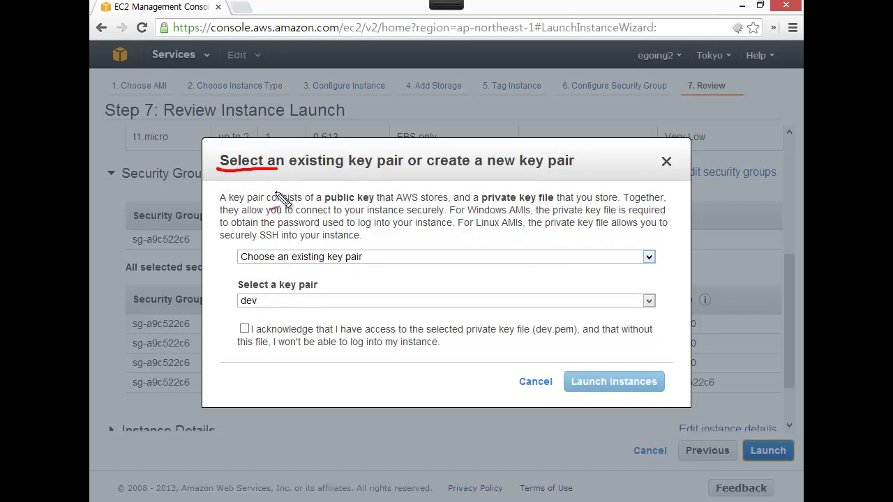
mouse_move(327, 180)
mouse_down()
mouse_move(314, 144)
mouse_move(349, 175)
mouse_move(318, 184)
mouse_move(413, 171)
mouse_move(364, 184)
mouse_move(349, 149)
mouse_move(364, 188)
mouse_up()
mouse_move(499, 196)
mouse_down()
mouse_move(514, 253)
mouse_move(503, 252)
mouse_move(509, 228)
mouse_up()
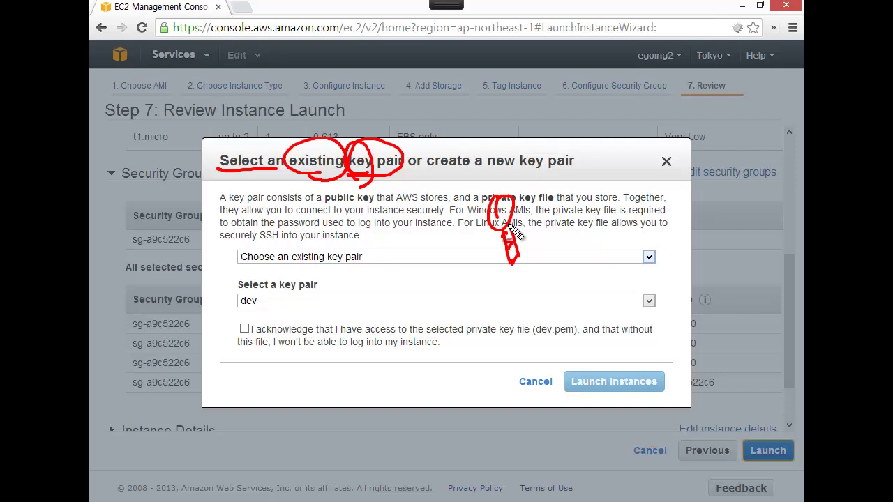
- Create a new key pair named ot, download its private key file and launch the instance
click(379, 257)
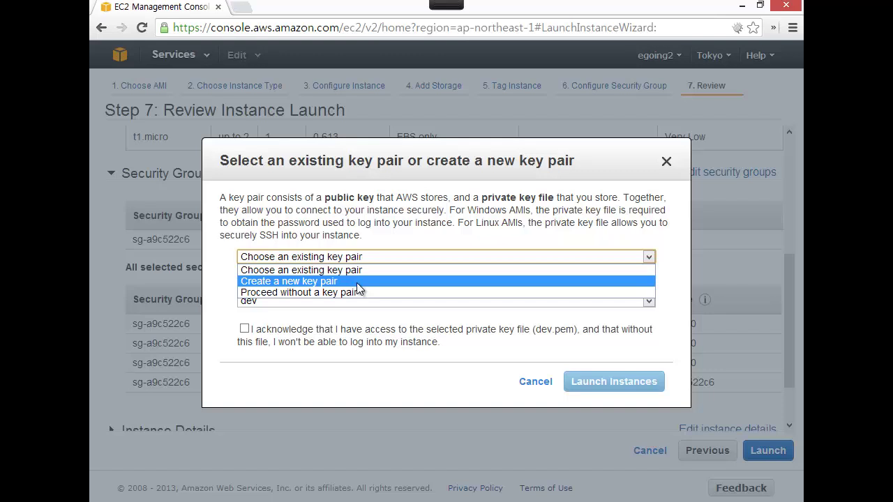
click(356, 282)
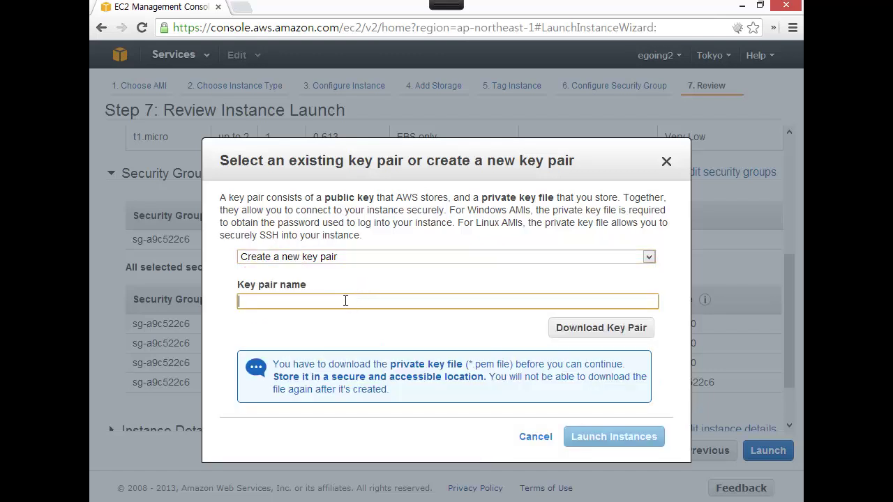
text(ot)
click(596, 330)
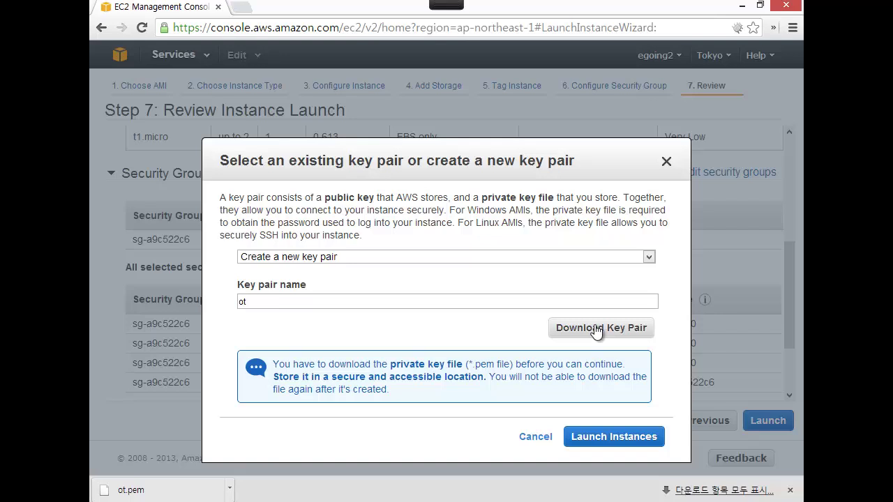
click(612, 438)
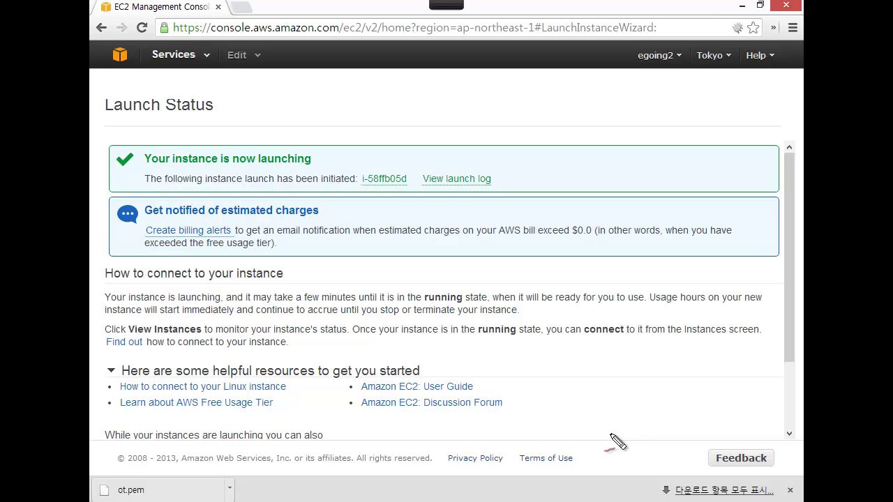
- Circle the launch notice, clear the marking, look over the launch status page and open the new instance in the instances list
mouse_move(158, 178)
mouse_down()
mouse_move(323, 147)
mouse_move(353, 176)
mouse_up()
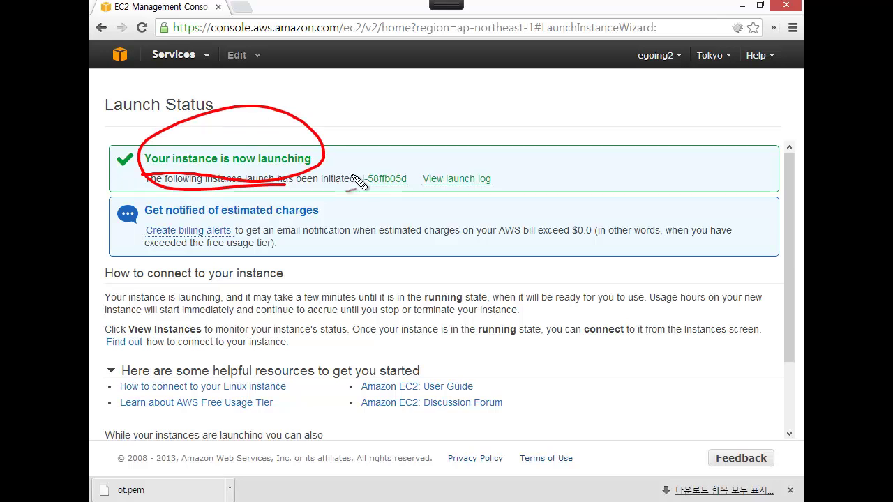
key(Escape)
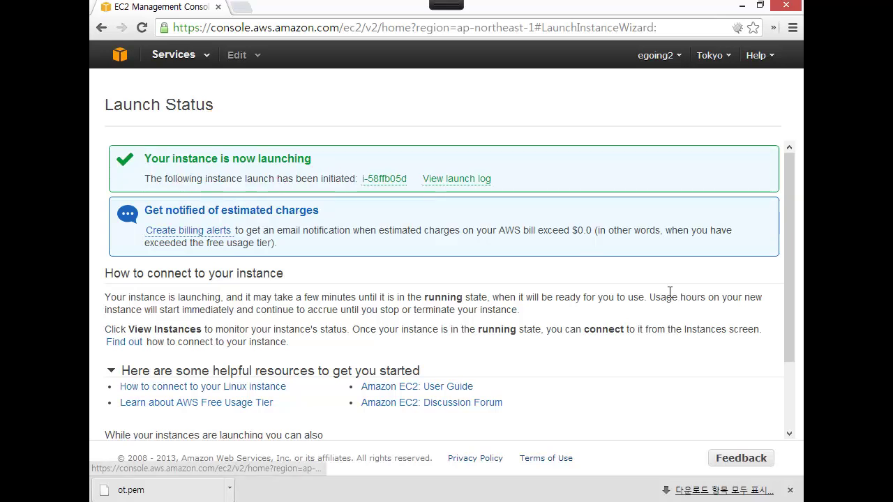
scroll(786, 372, down, 2)
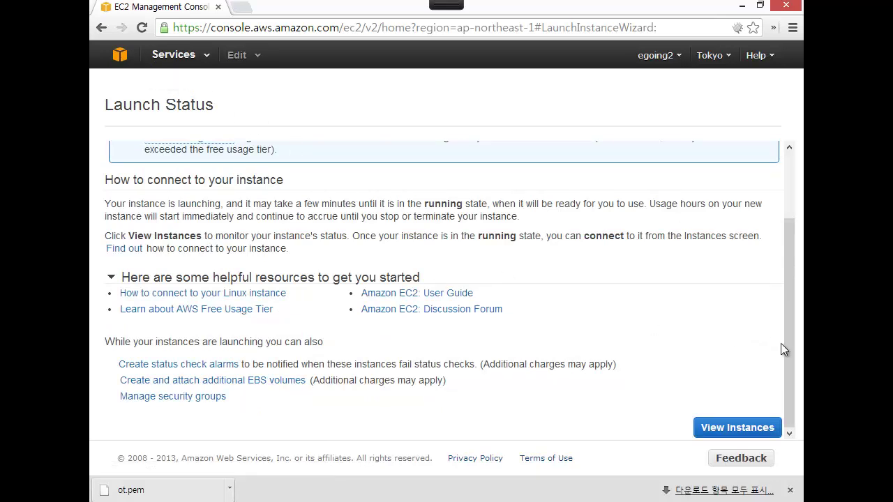
drag(793, 341, 783, 261)
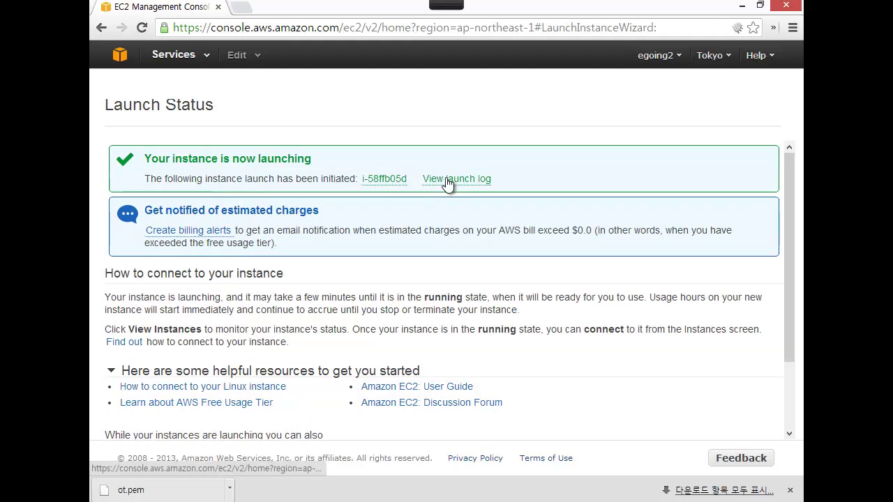
click(378, 184)
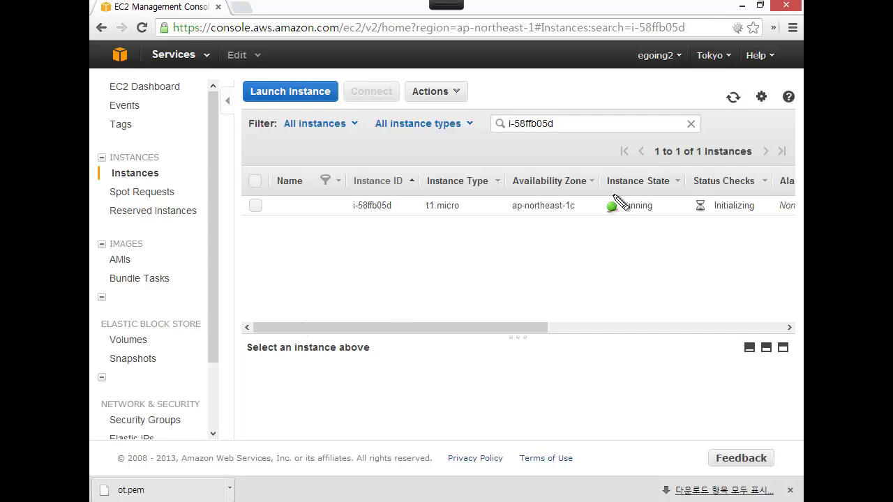
- Circle the instance's status checks in red, clear the marking and refresh the instances list
drag(724, 157, 667, 170)
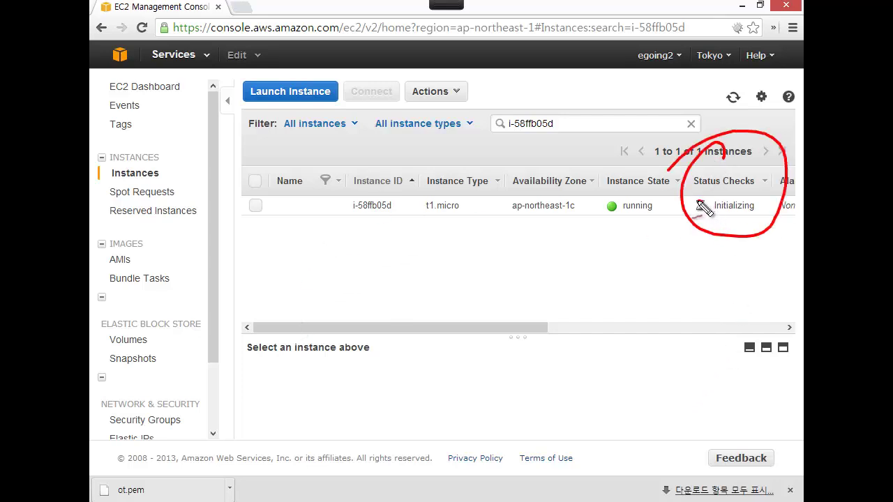
drag(702, 211, 713, 210)
key(g)
key(Escape)
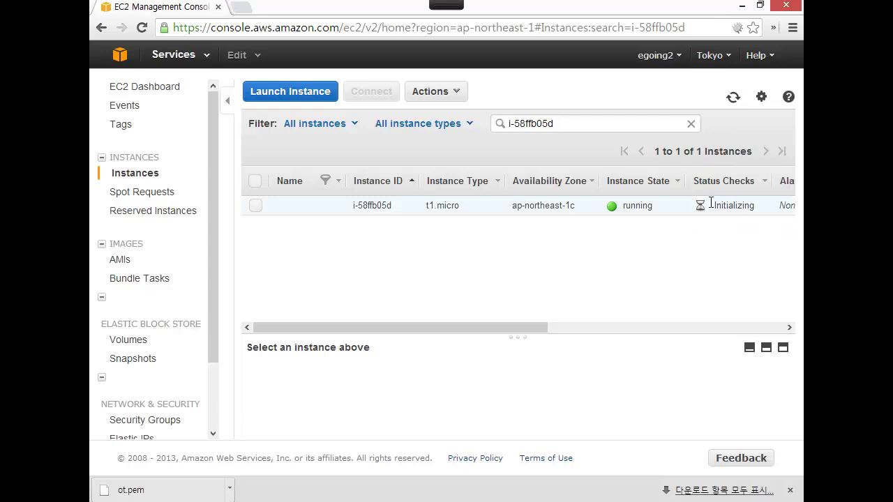
click(734, 99)
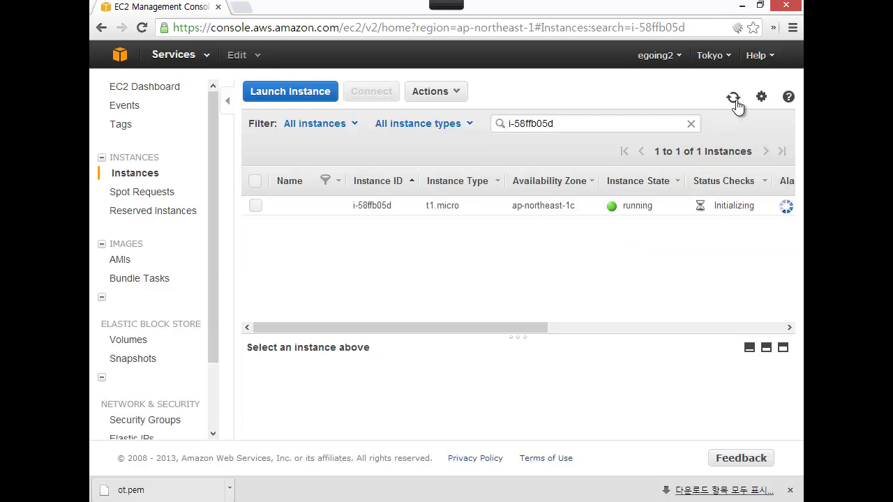